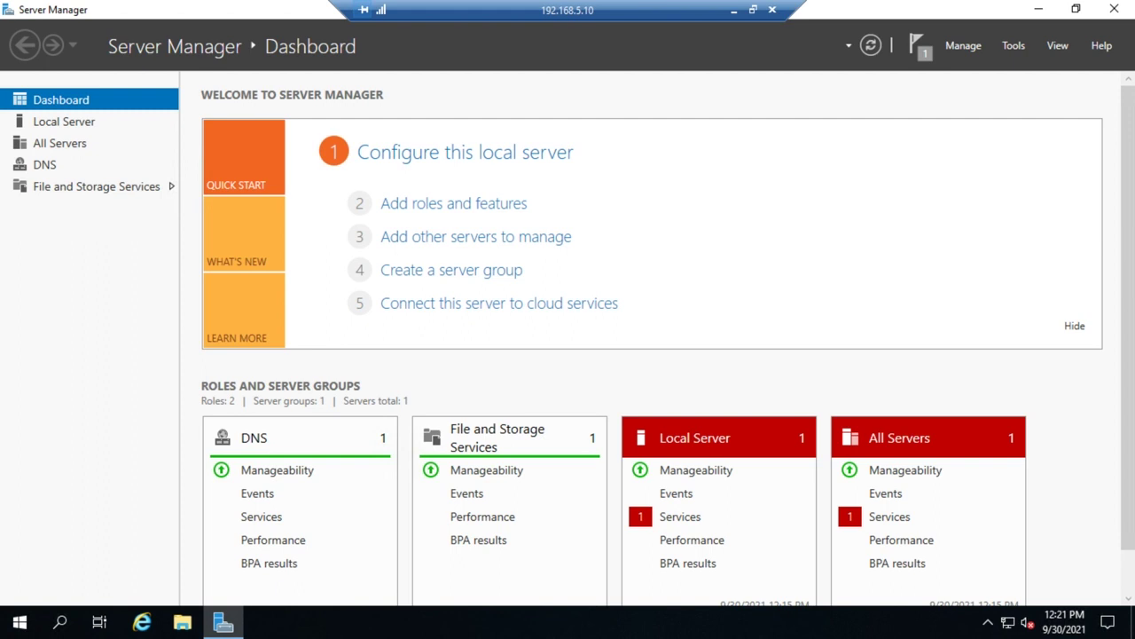
# Step: Open DNS Manager and display the records of the basit.local forward lookup zone
pyautogui.click(1009, 47)
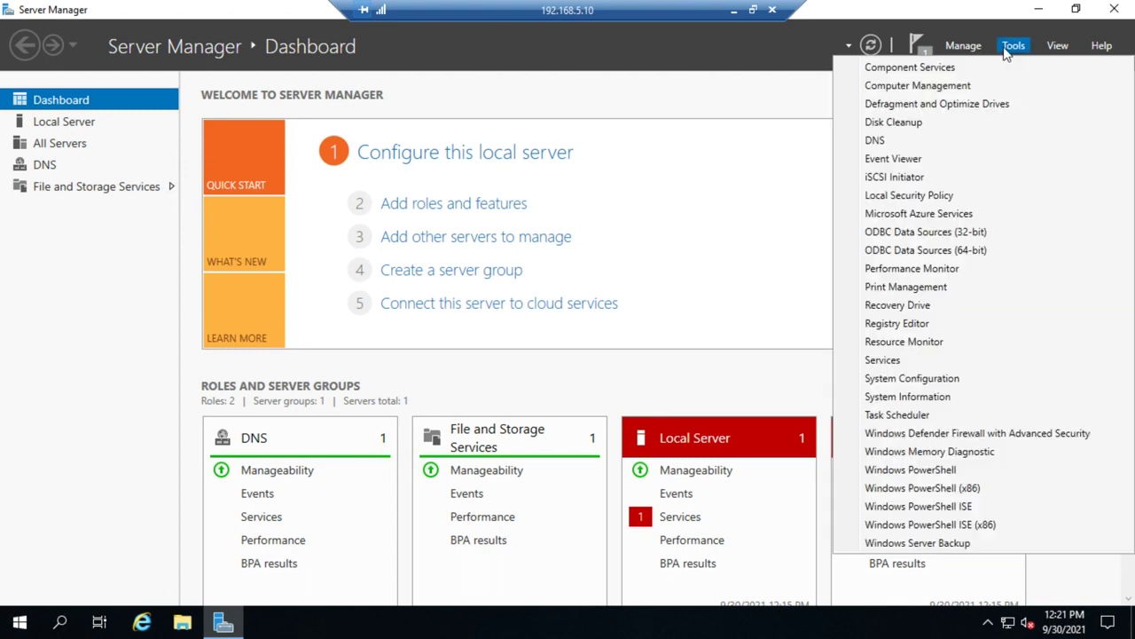
pyautogui.click(885, 140)
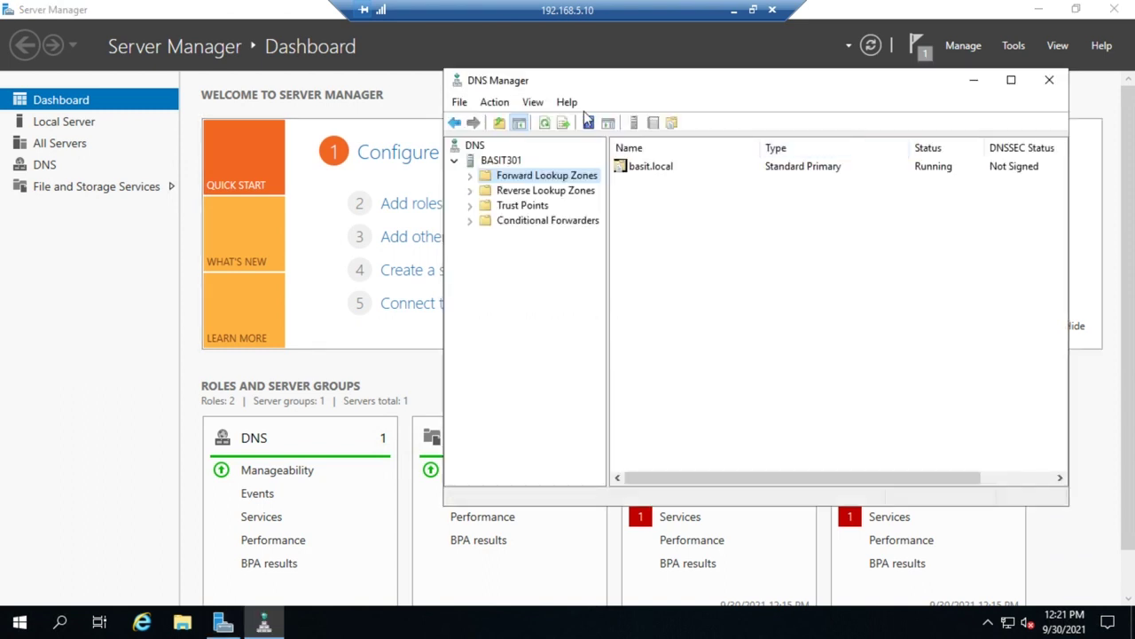
pyautogui.click(469, 176)
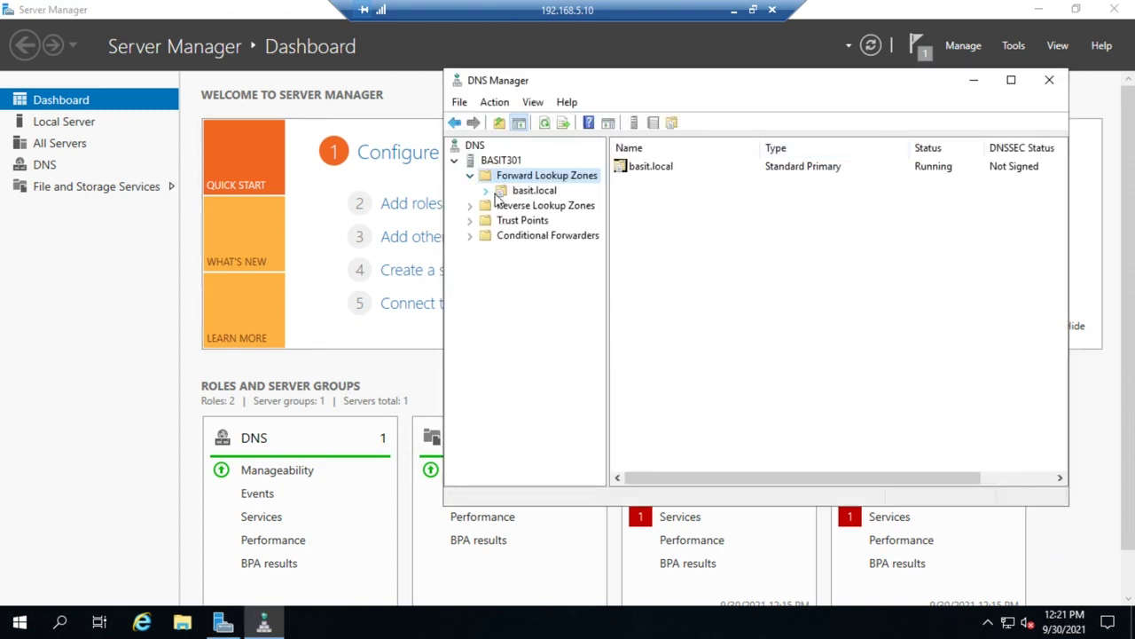
pyautogui.click(527, 192)
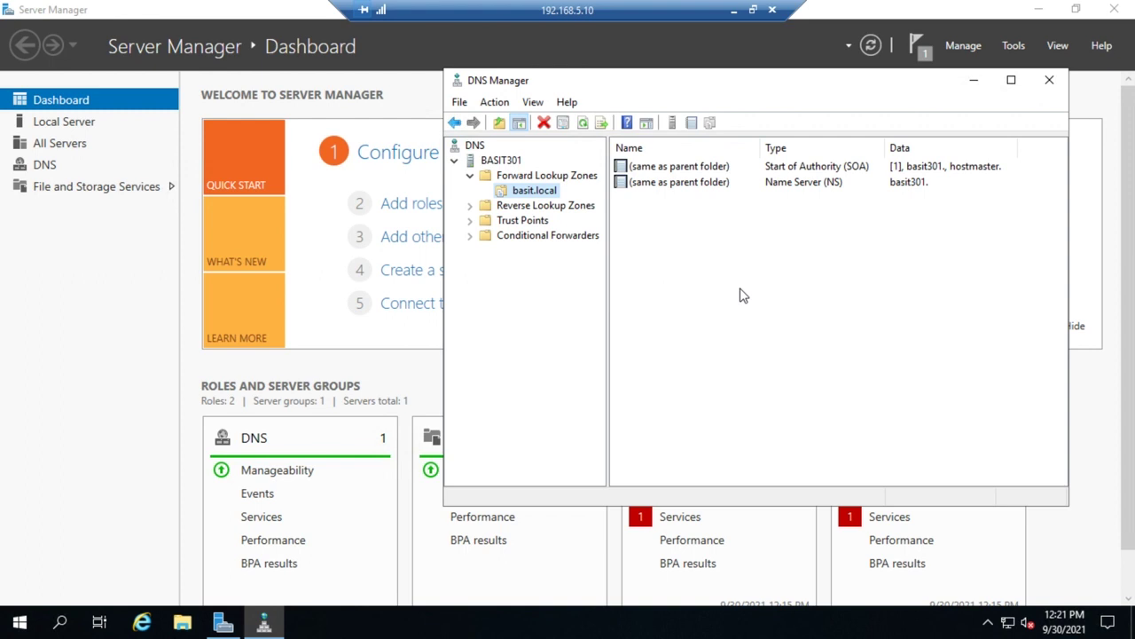
# Step: Start a new host (A) record in the basit.local zone with the name basit-web
pyautogui.rightClick(695, 265)
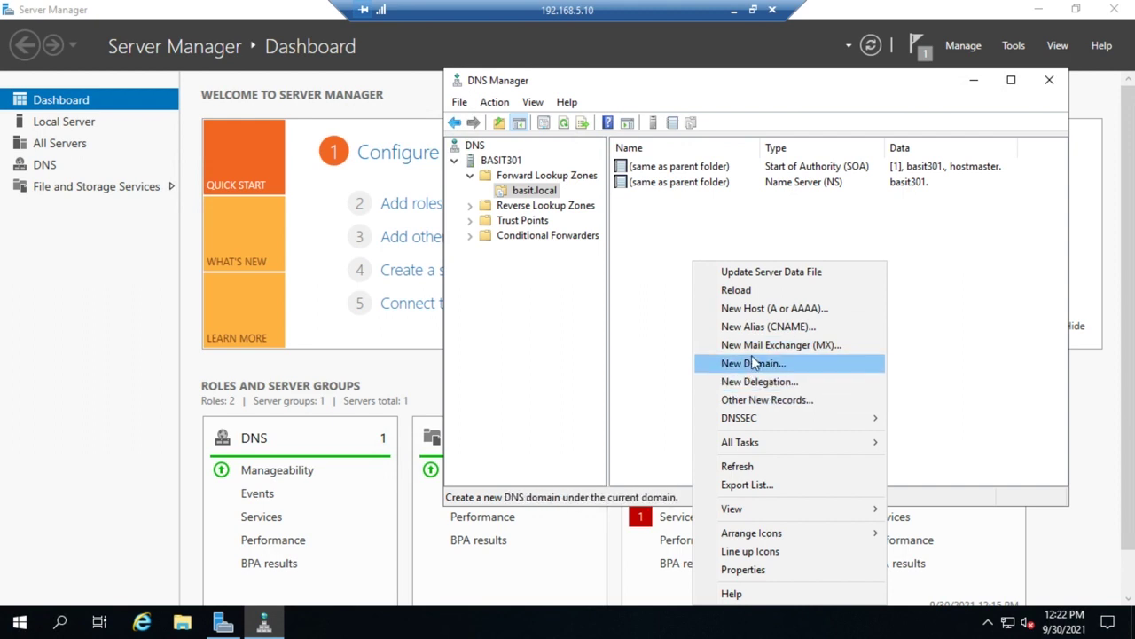
pyautogui.click(760, 311)
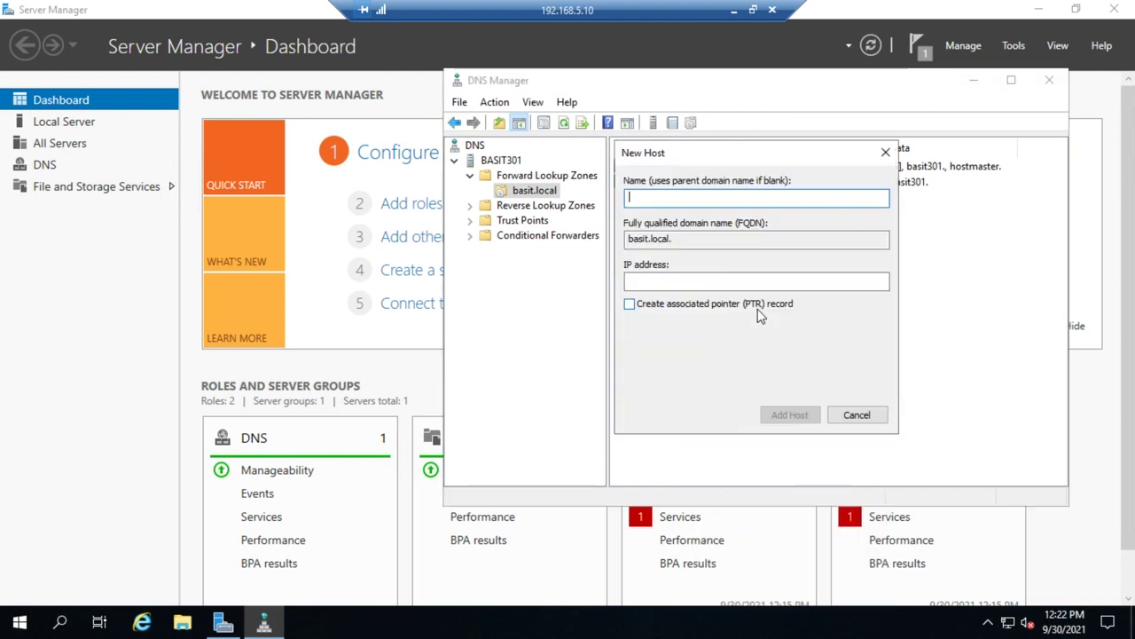
pyautogui.write('b')
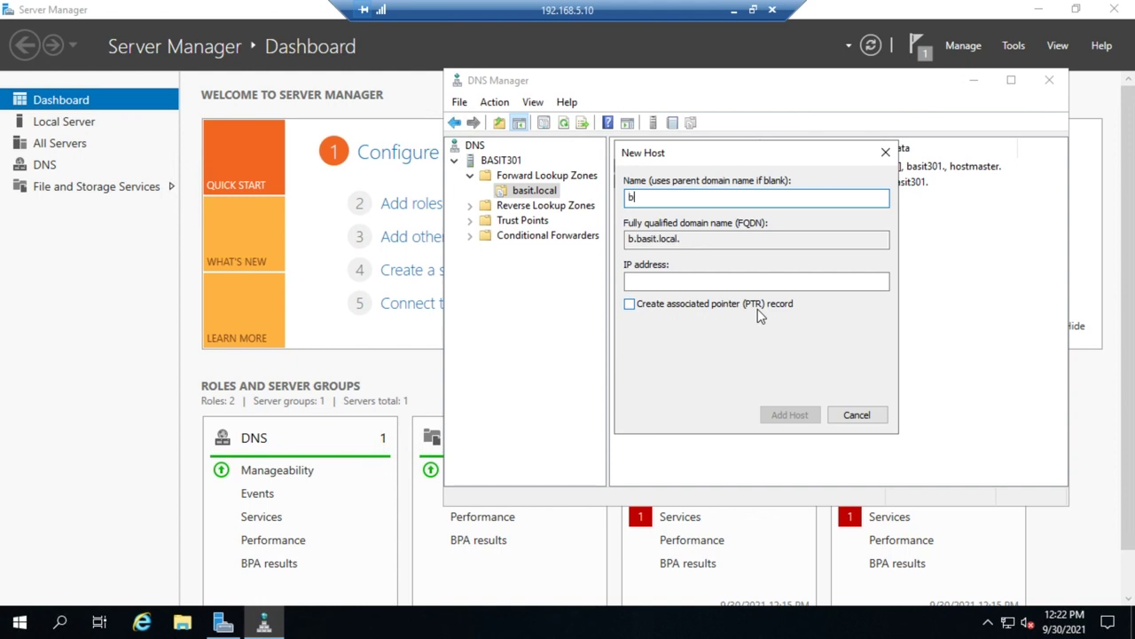
pyautogui.press('BackSpace')
pyautogui.write('basit-web')
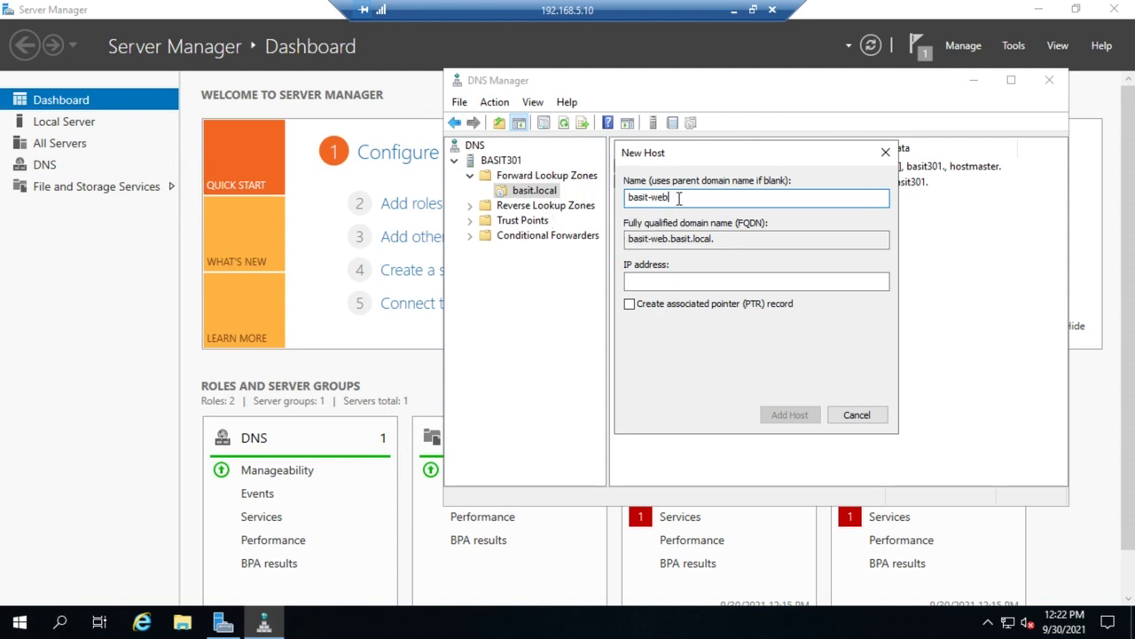
pyautogui.click(669, 240)
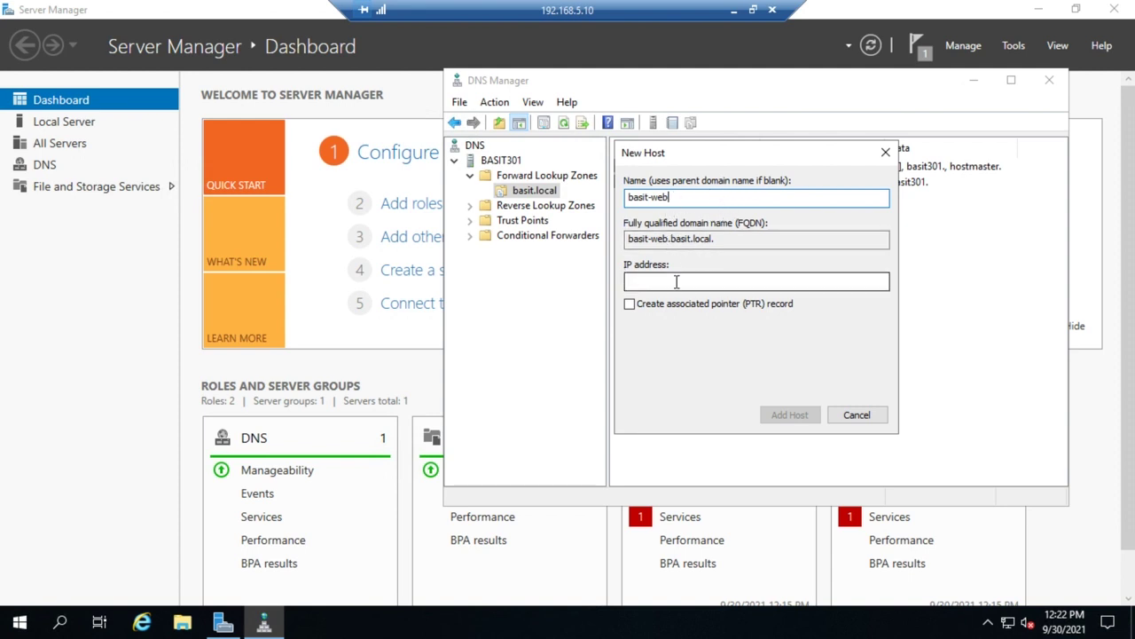
# Step: Set the host's IP address to 192.168.5.20, enable the associated PTR record, and add the host
pyautogui.click(676, 282)
pyautogui.write('192.168')
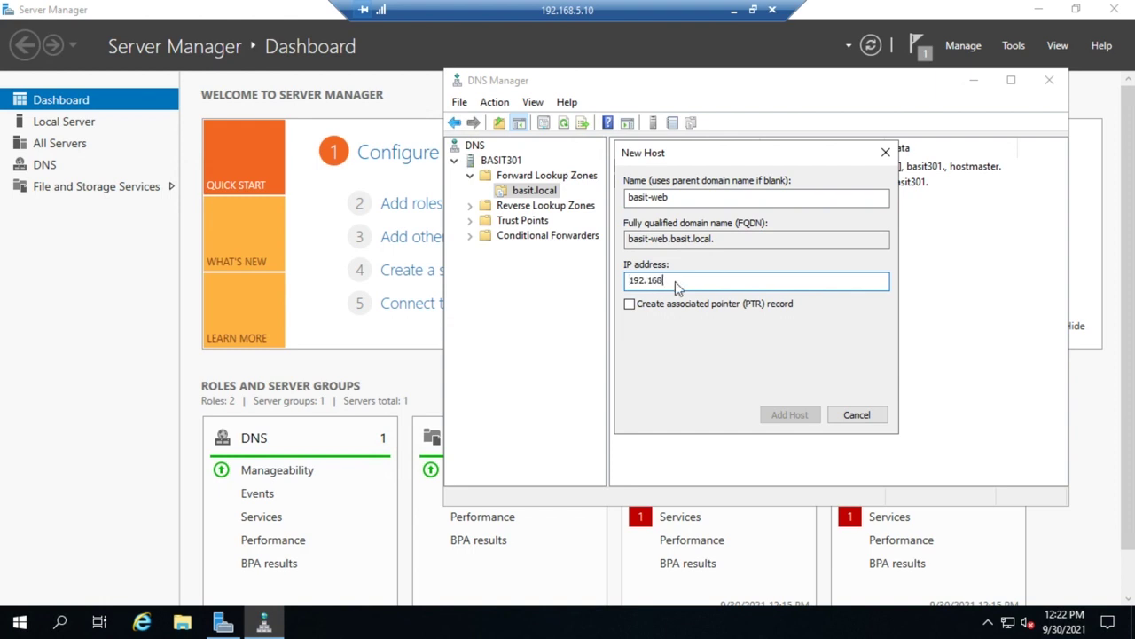
pyautogui.write('.5.20')
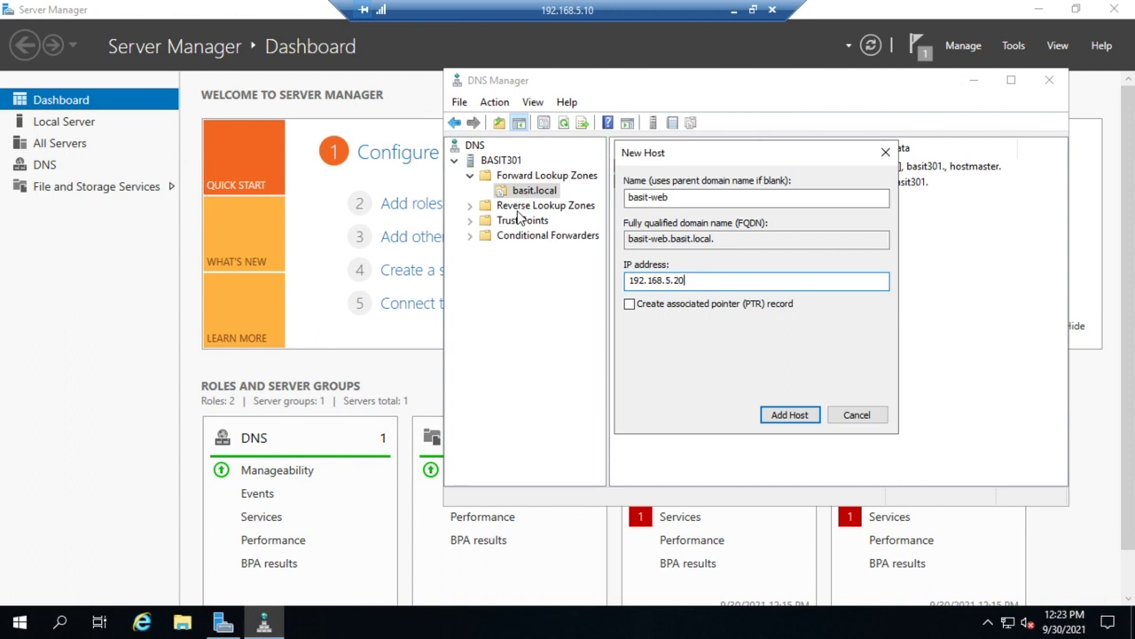
pyautogui.click(630, 305)
pyautogui.click(782, 419)
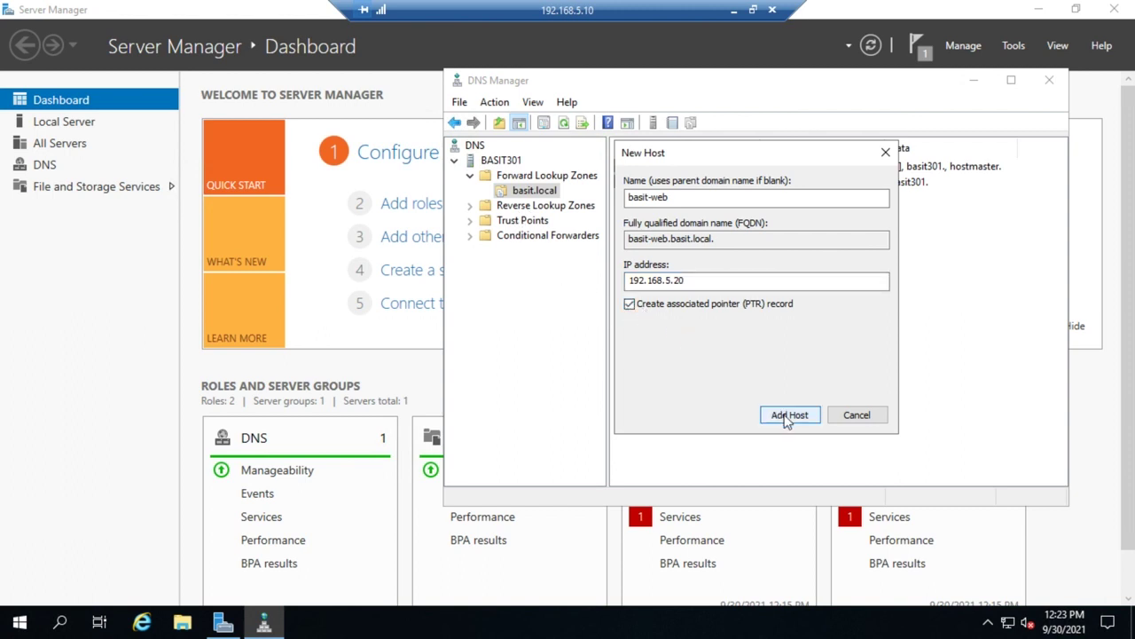
pyautogui.click(784, 419)
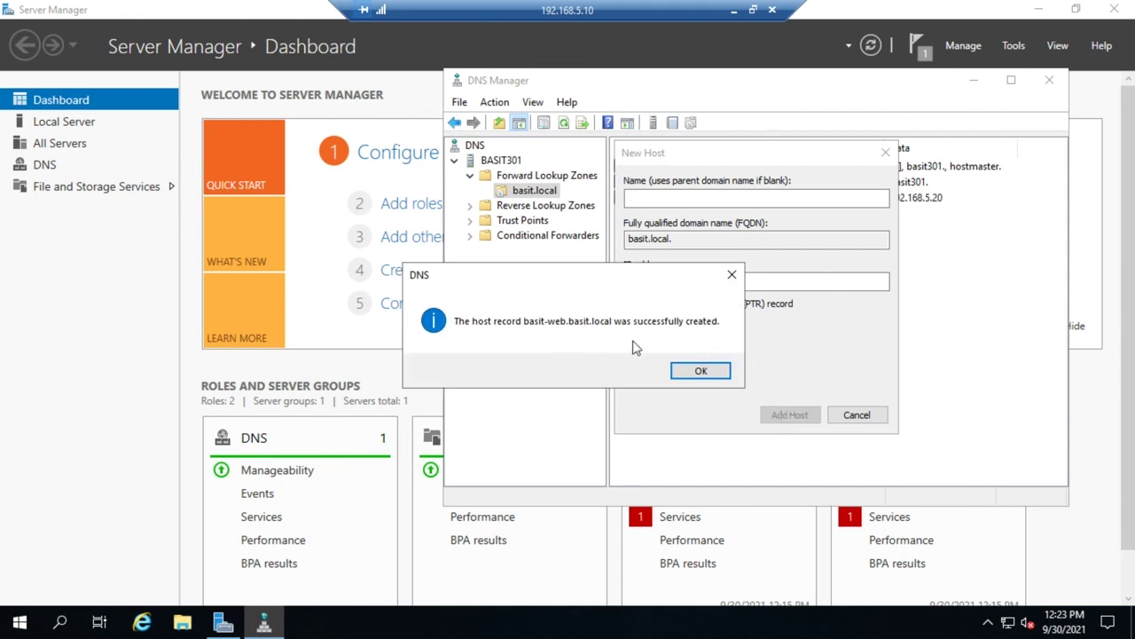
pyautogui.click(700, 371)
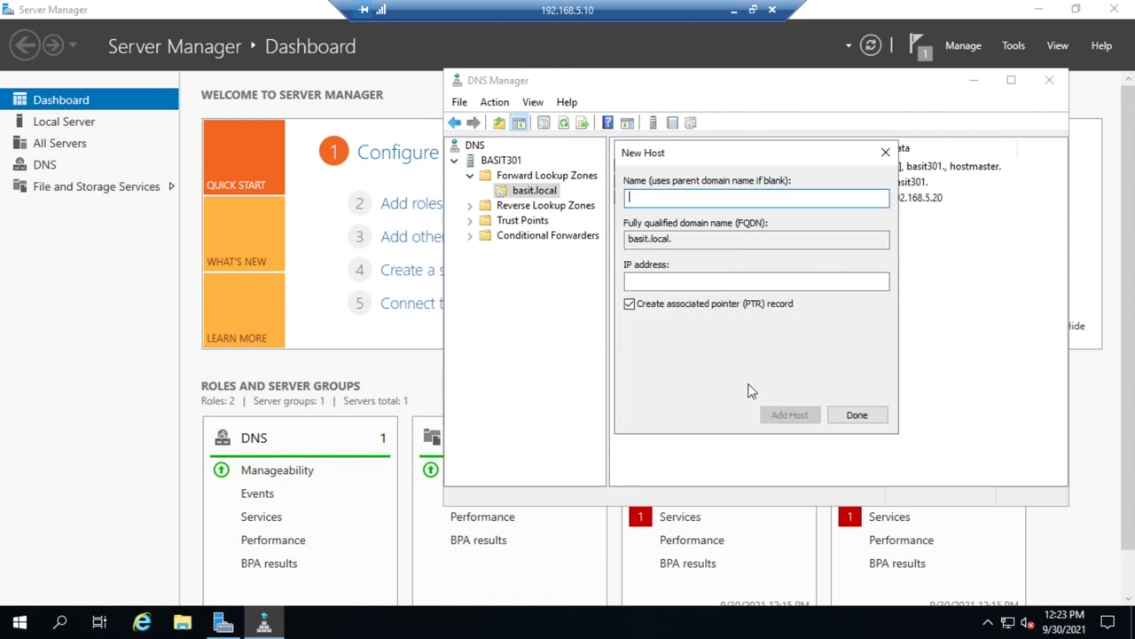
pyautogui.click(857, 416)
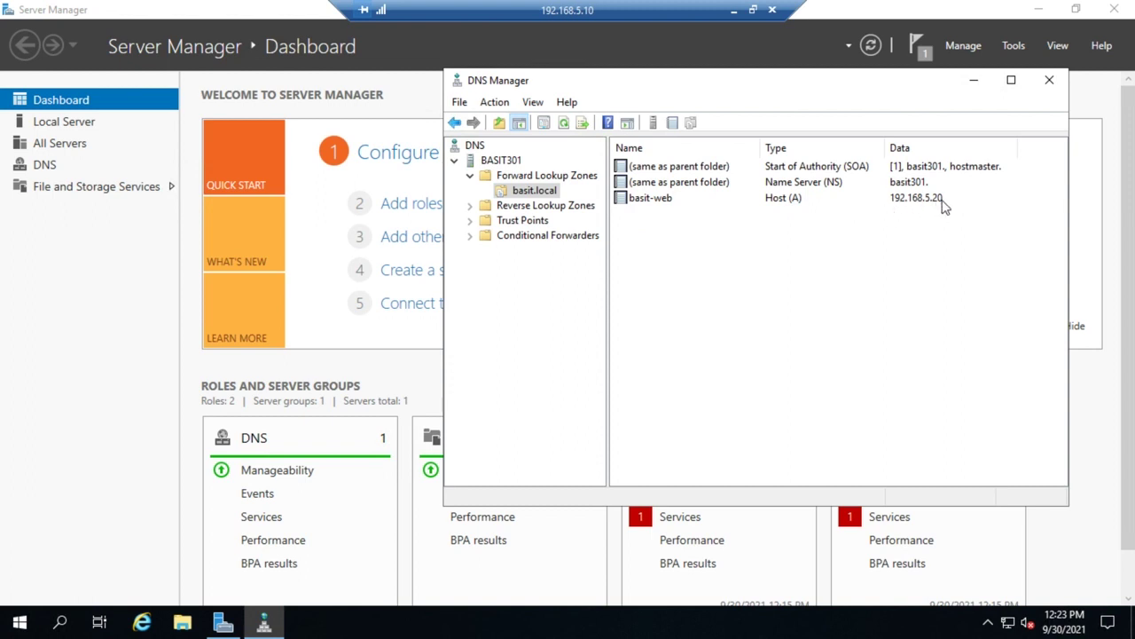
# Step: Check the pointer records in the 192.168.5 reverse lookup zone, then return to the basit.local zone
pyautogui.click(470, 206)
pyautogui.click(497, 222)
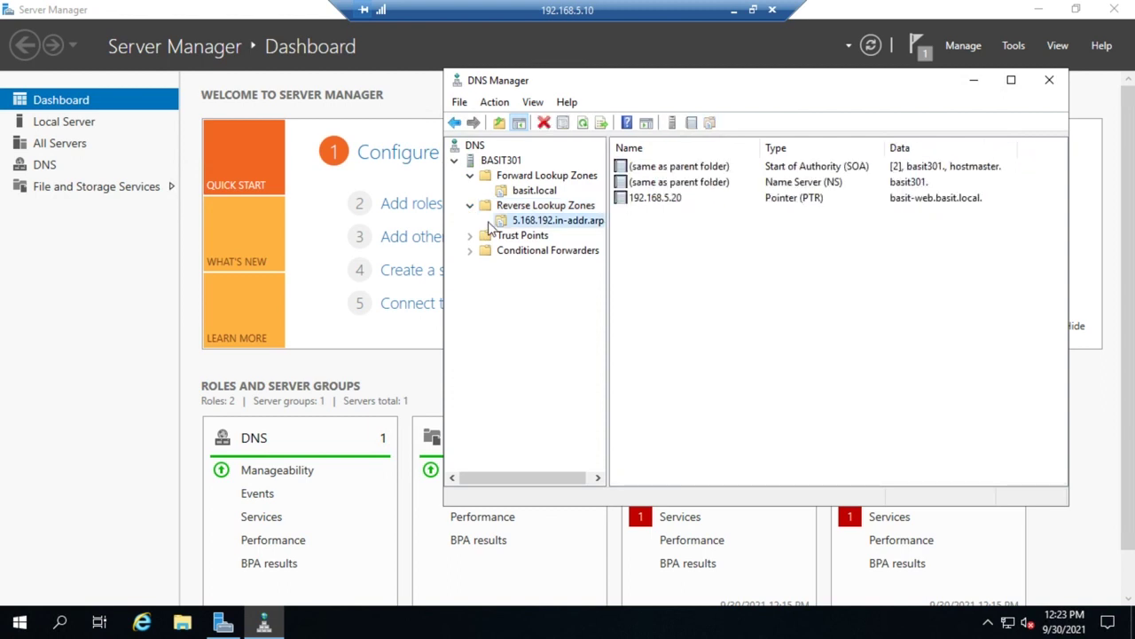
pyautogui.click(531, 191)
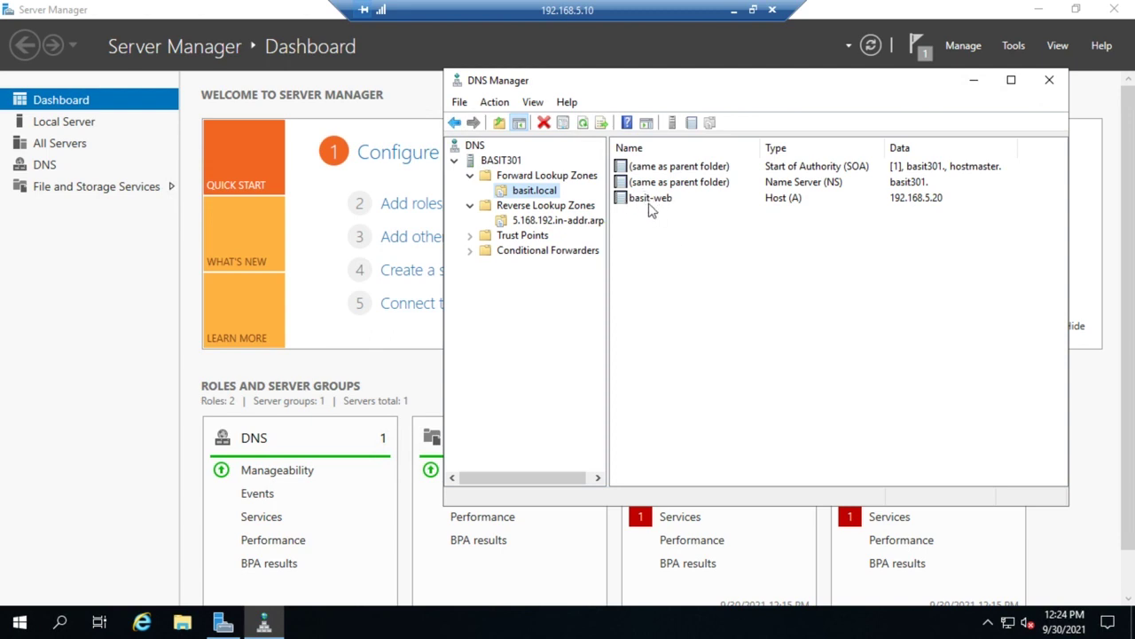
pyautogui.rightClick(677, 270)
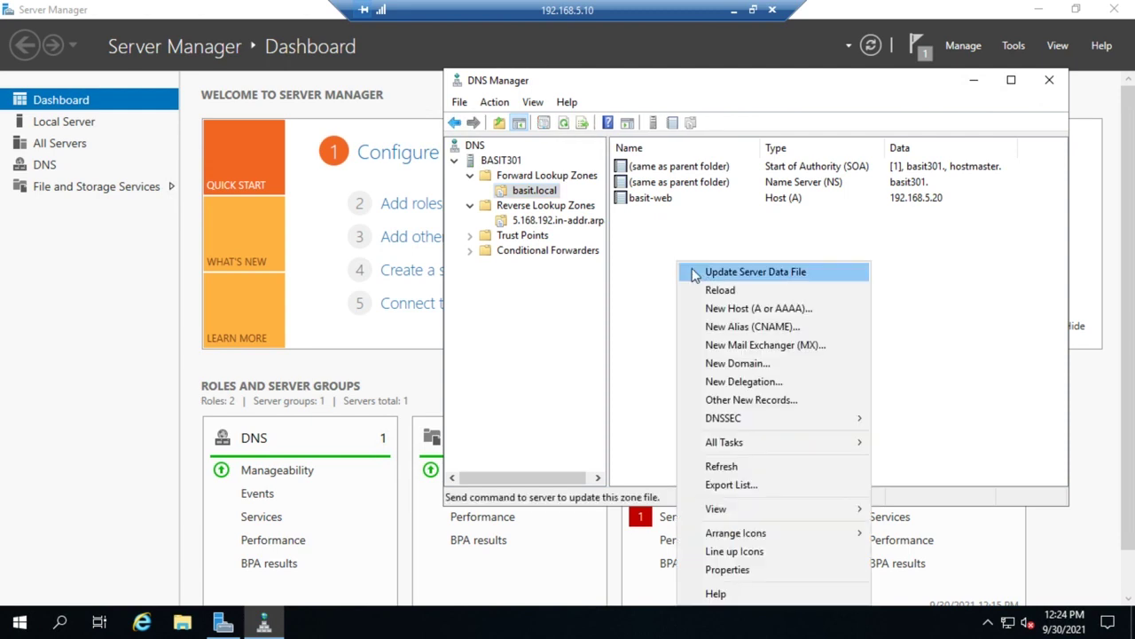
pyautogui.click(745, 328)
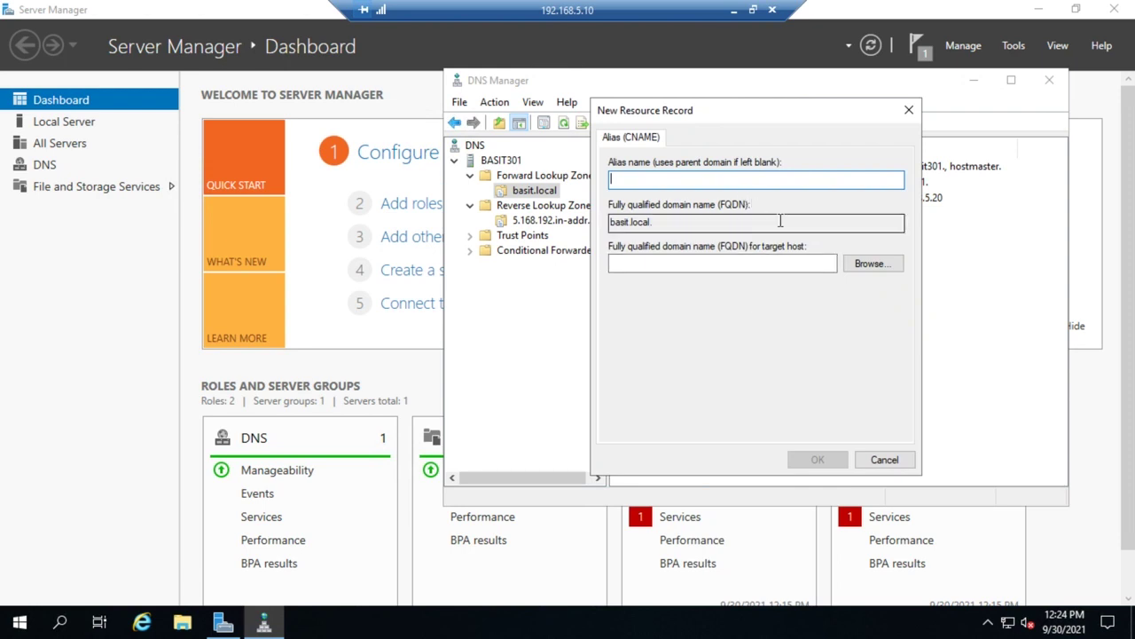
pyautogui.write('www')
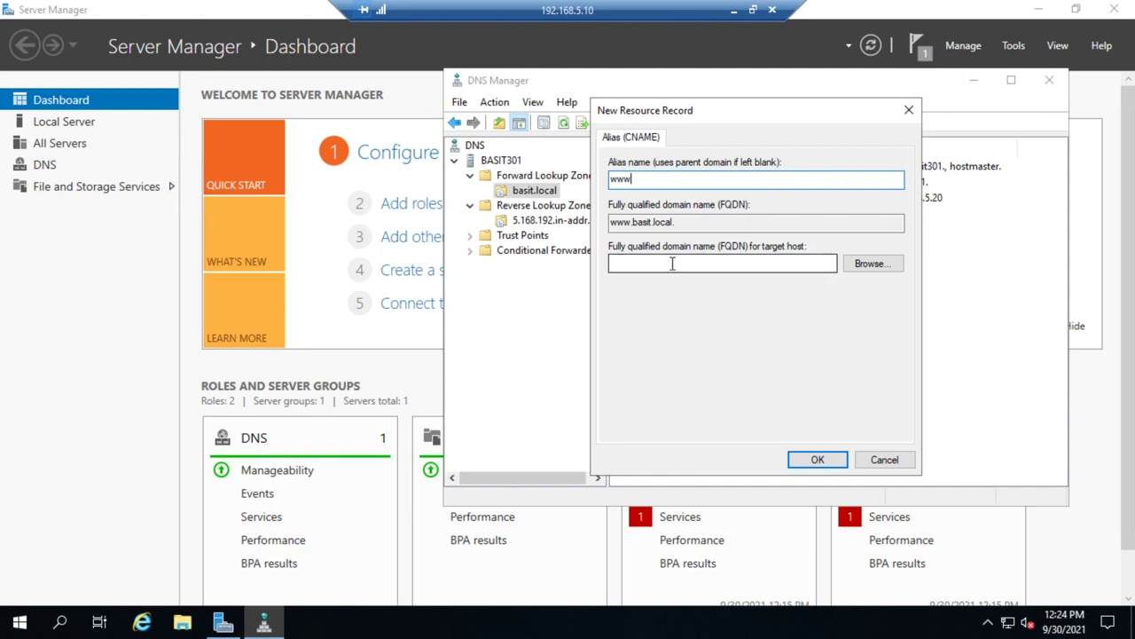
# Step: Browse BASIT301's forward lookup zones to choose basit-web.basit.local as the alias's target host, and save the record
pyautogui.click(870, 266)
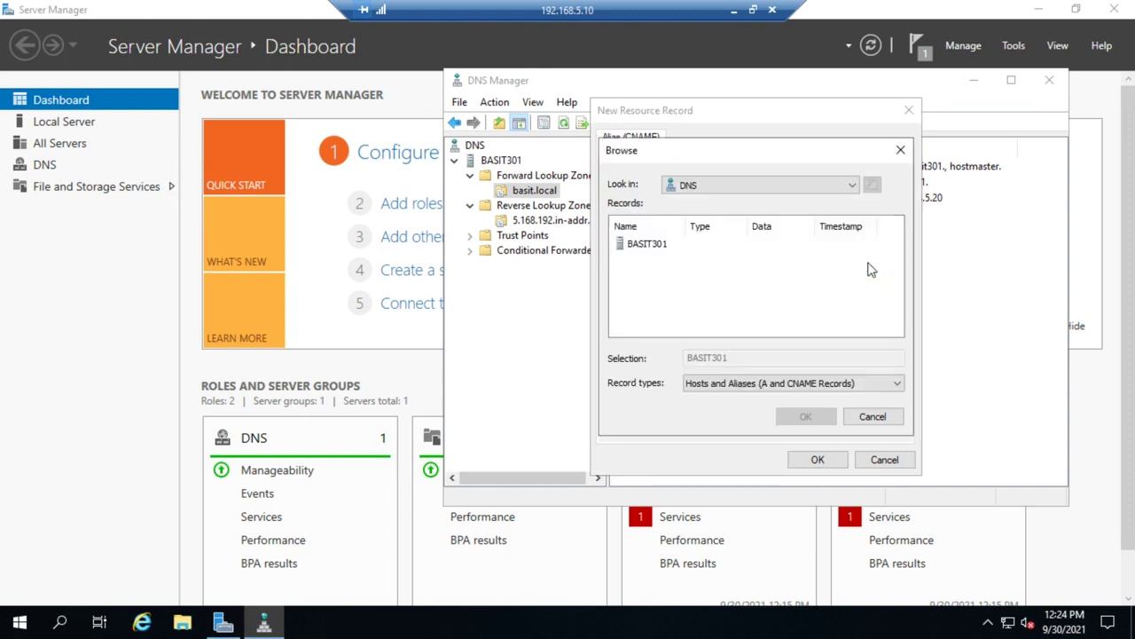
pyautogui.click(635, 248)
pyautogui.doubleClick(635, 249)
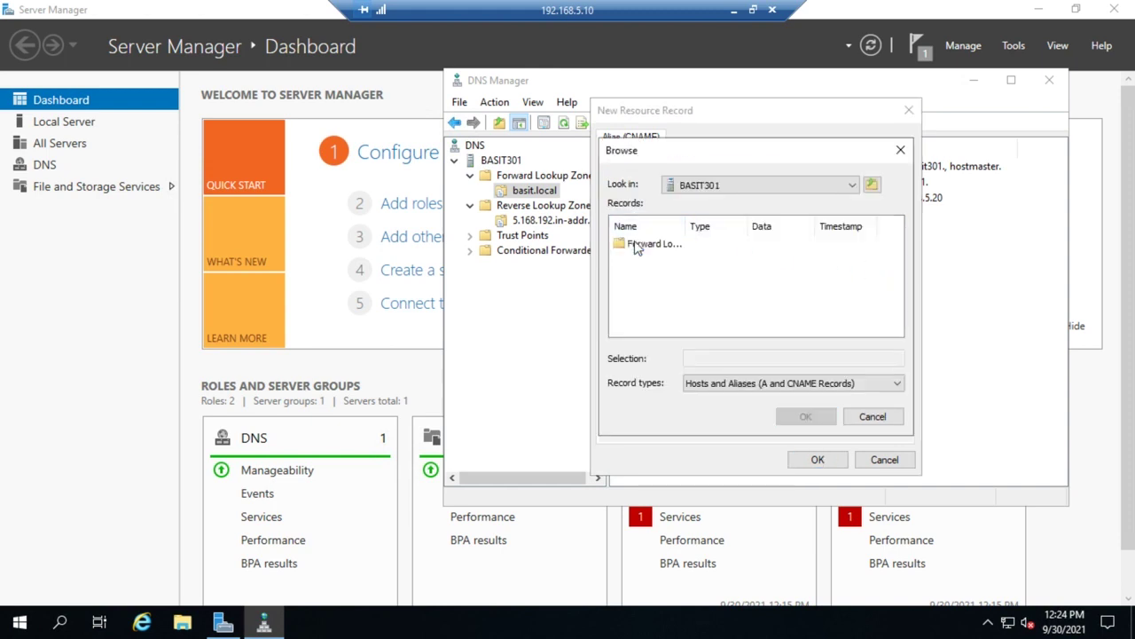
pyautogui.click(653, 253)
pyautogui.doubleClick(653, 253)
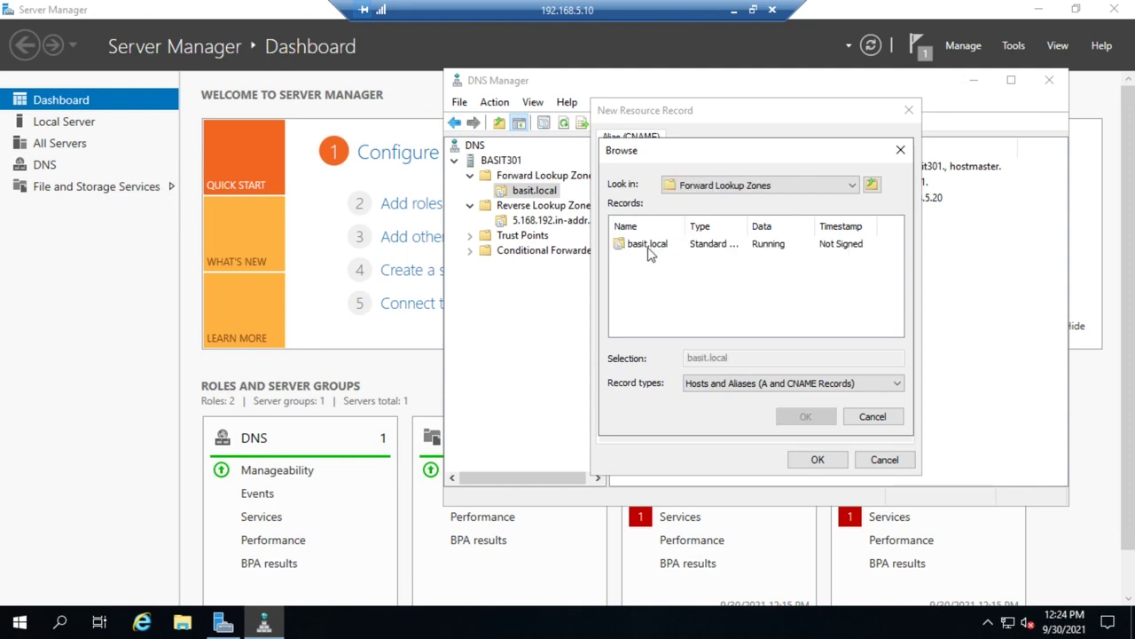
pyautogui.doubleClick(646, 250)
pyautogui.doubleClick(644, 247)
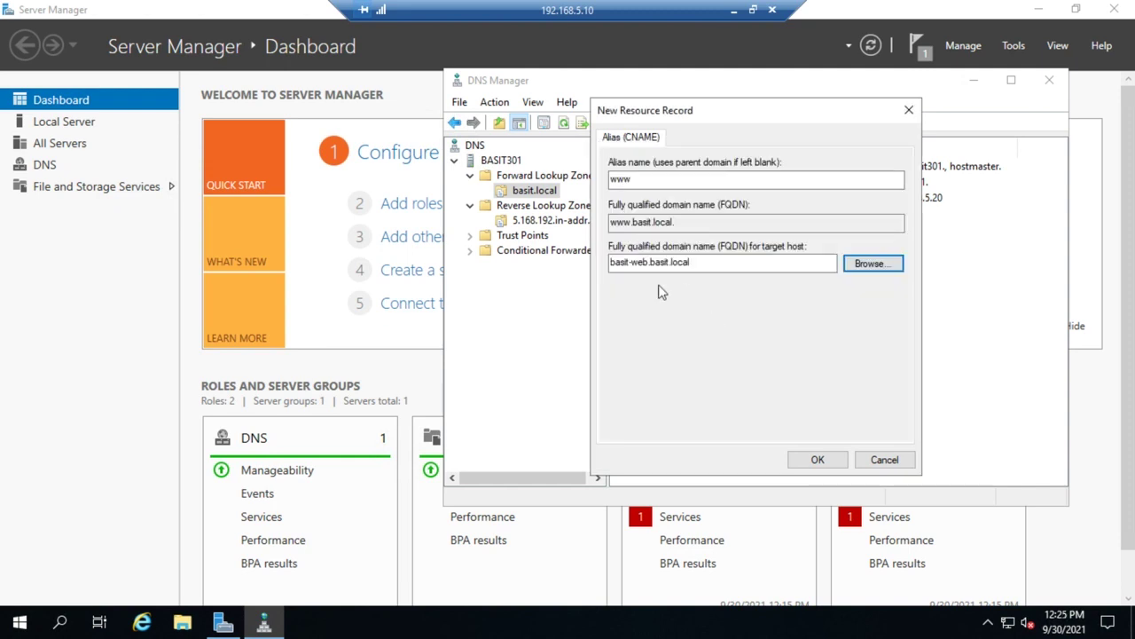
pyautogui.click(666, 263)
pyautogui.click(817, 459)
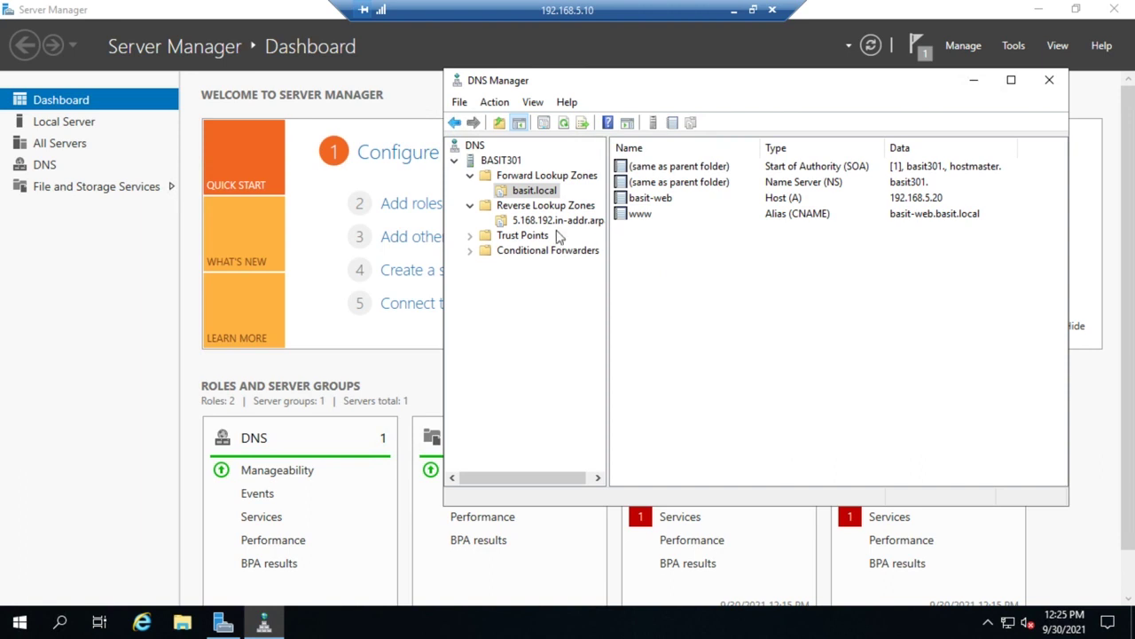
# Step: Check the reverse lookup zone, then start a new host (A) record named basit-mail in basit.local
pyautogui.click(520, 224)
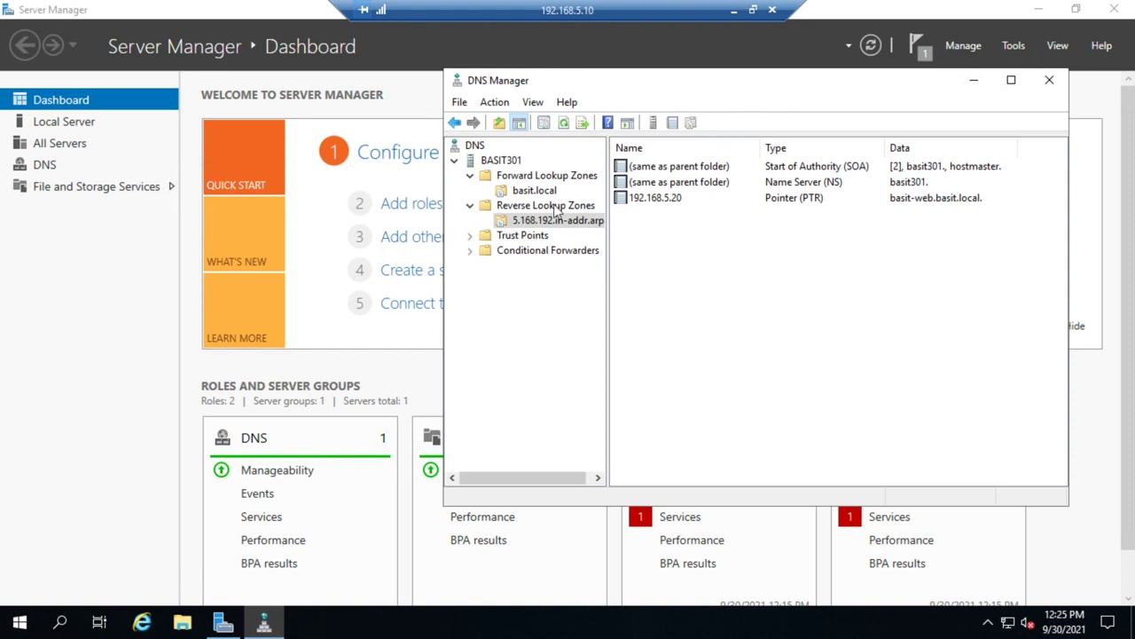
pyautogui.click(523, 193)
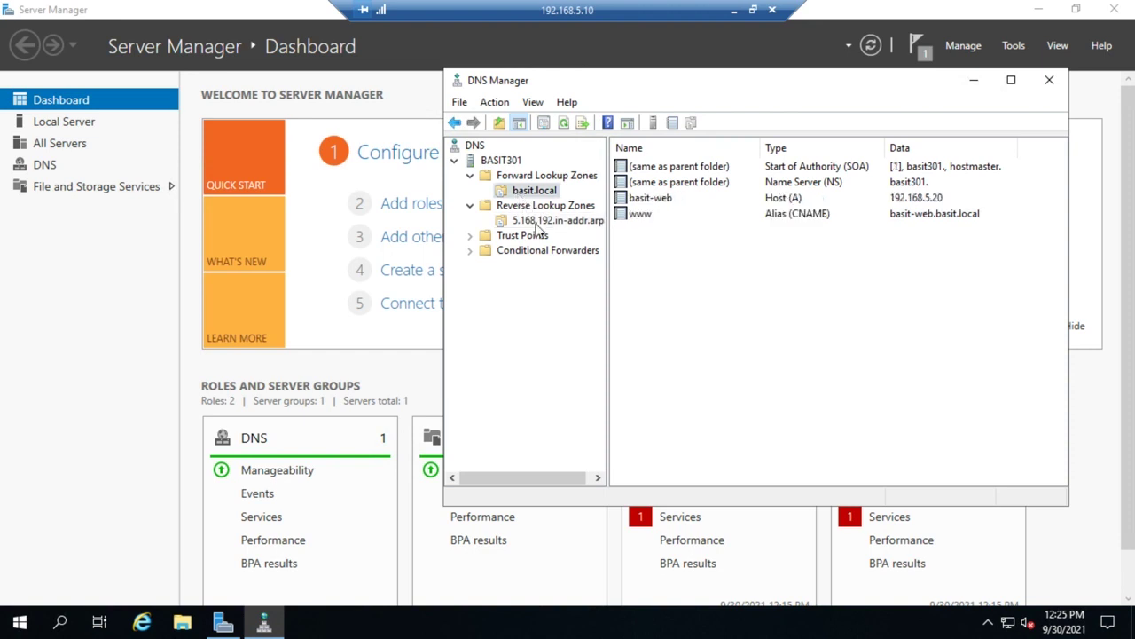
pyautogui.rightClick(751, 313)
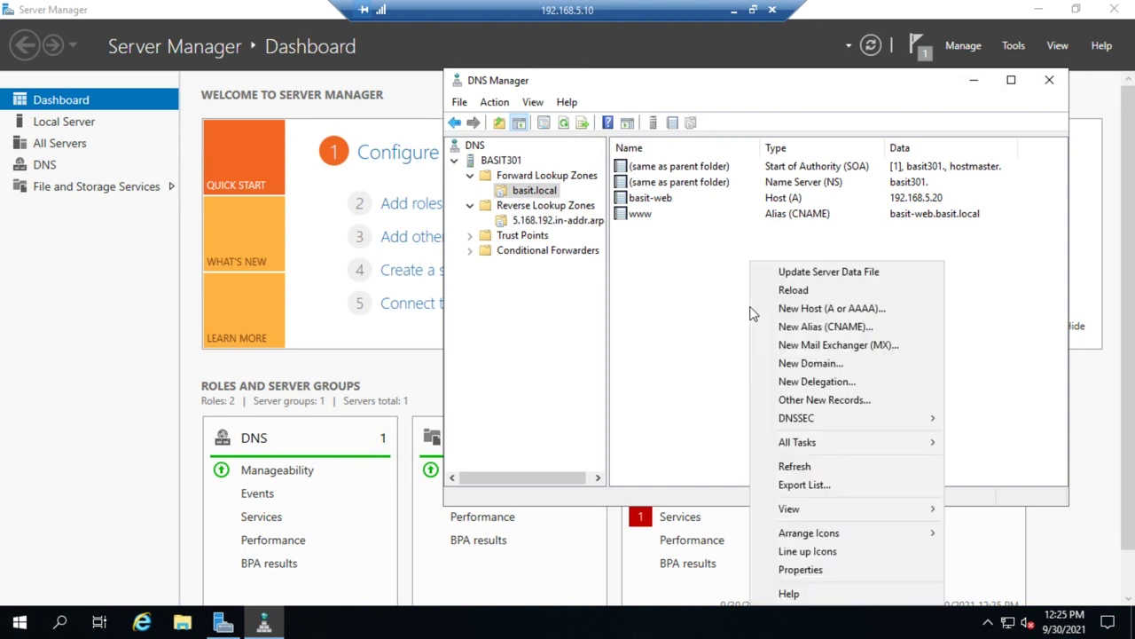
pyautogui.click(809, 307)
pyautogui.write('b')
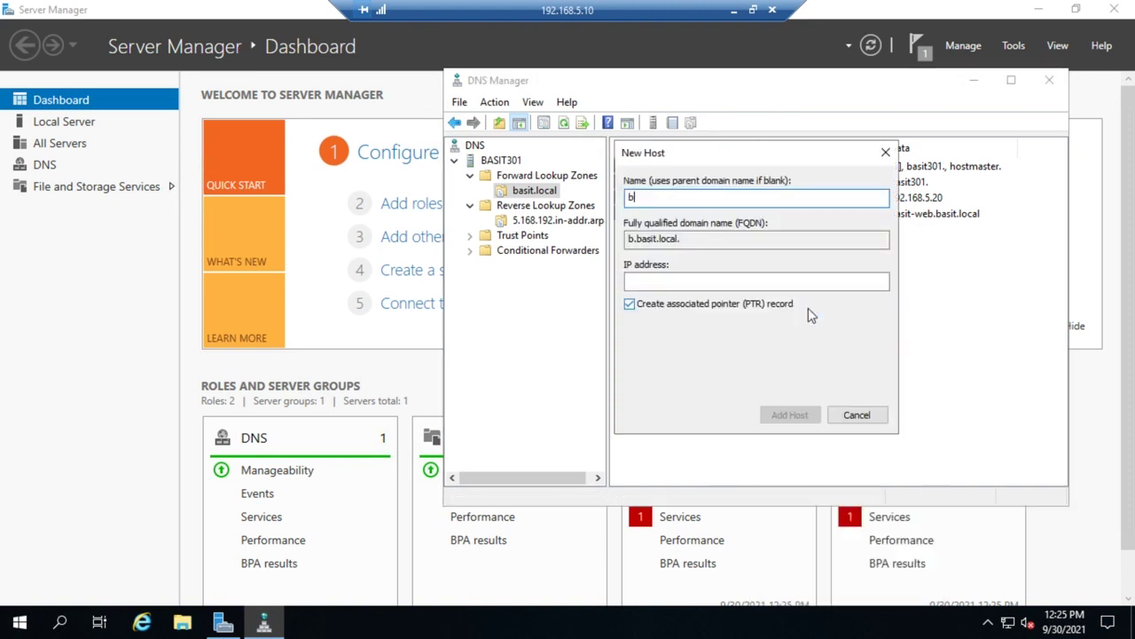
pyautogui.write('asit-mail')
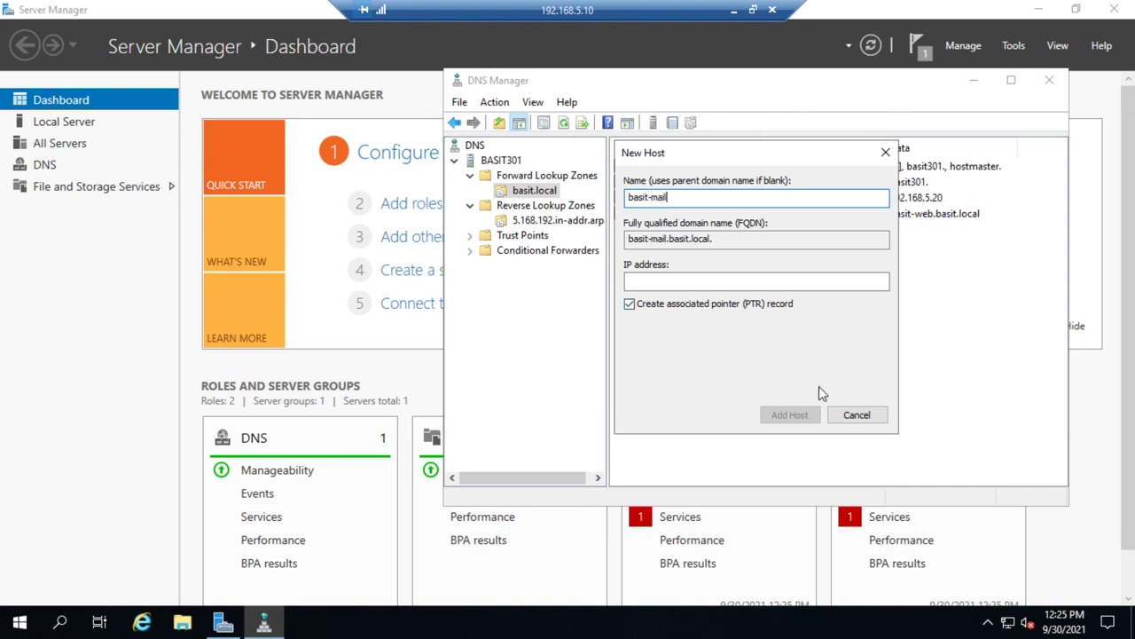
# Step: Set the basit-mail IP address to 192.168.5.21 and add the host with its associated PTR record
pyautogui.click(721, 280)
pyautogui.write('1')
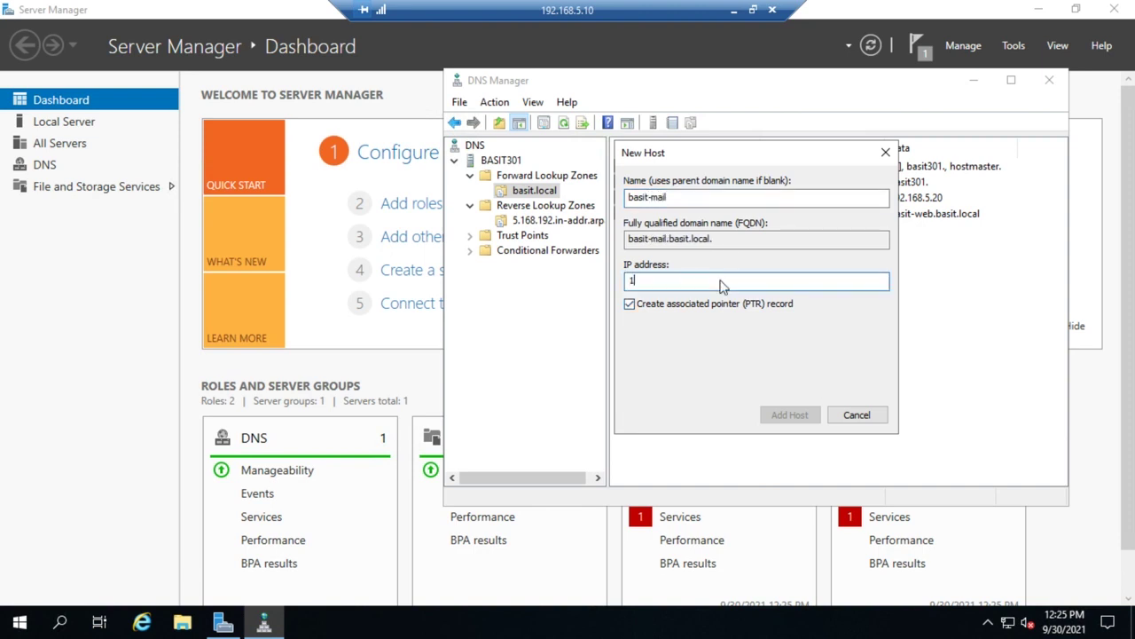
pyautogui.write('92.168.5.21')
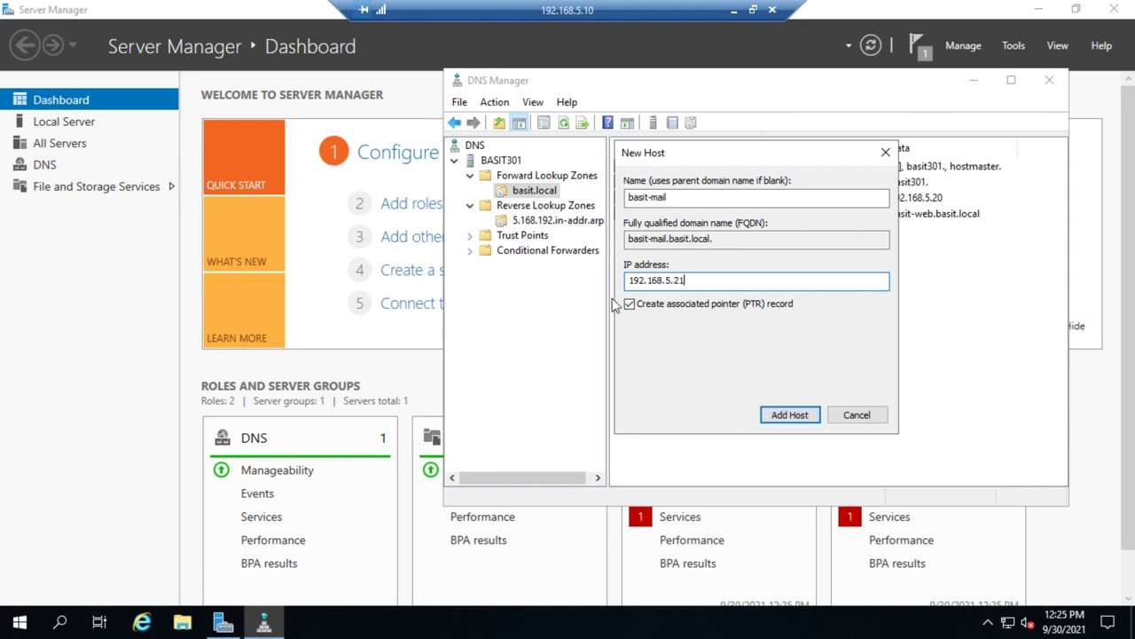
pyautogui.click(786, 416)
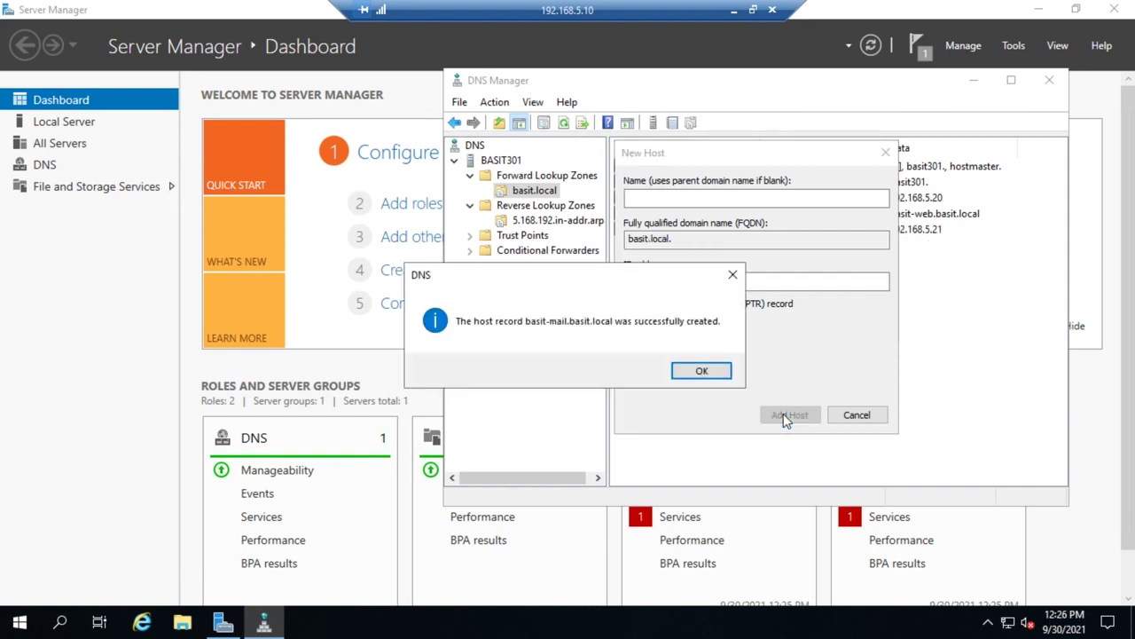
pyautogui.click(703, 371)
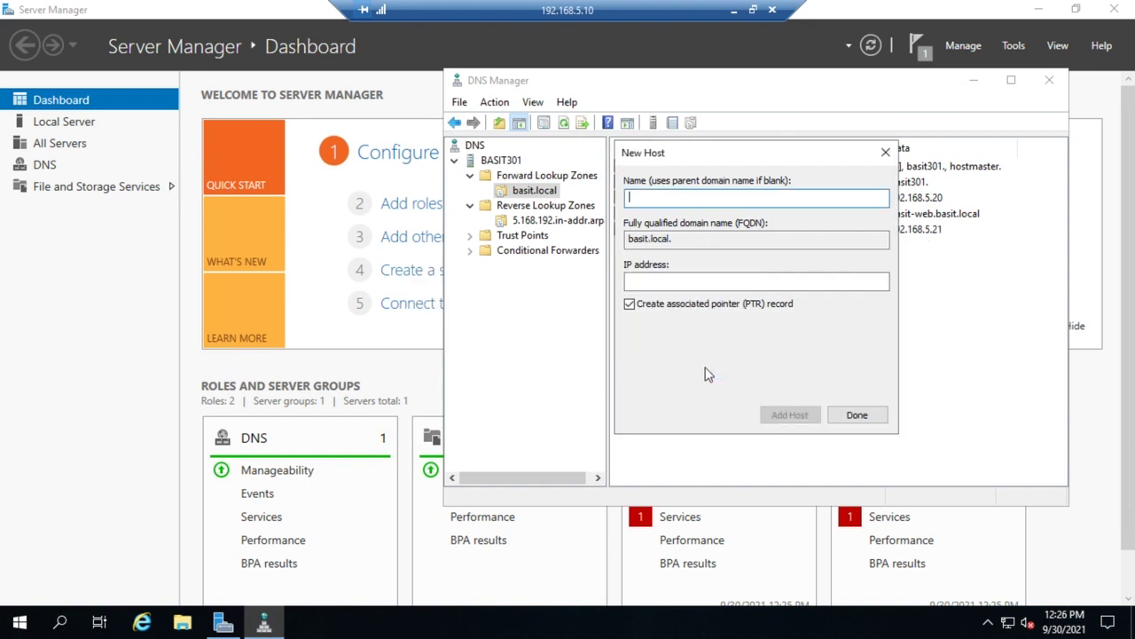
pyautogui.click(868, 415)
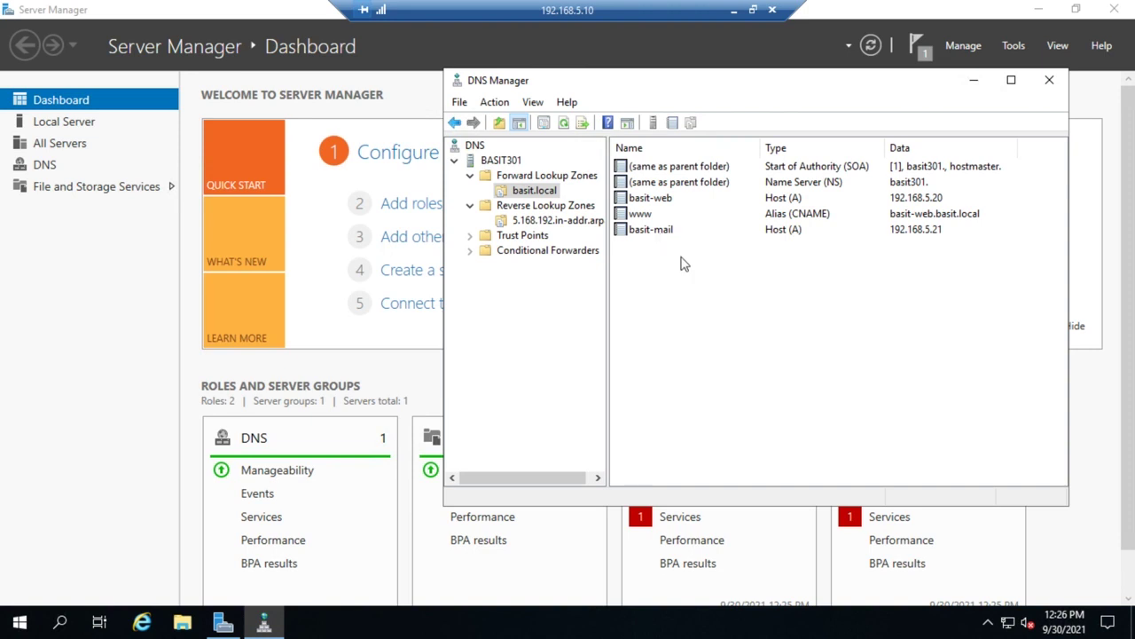
# Step: Start a new mail exchanger (MX) record in basit.local with mail as the host or child domain
pyautogui.rightClick(681, 258)
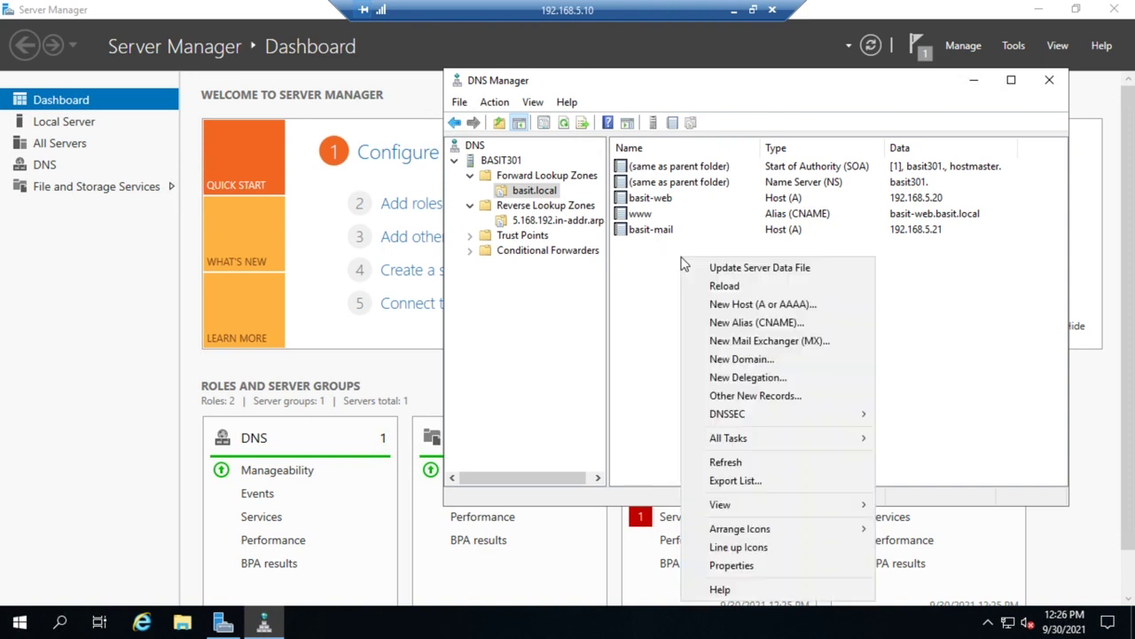
pyautogui.click(760, 343)
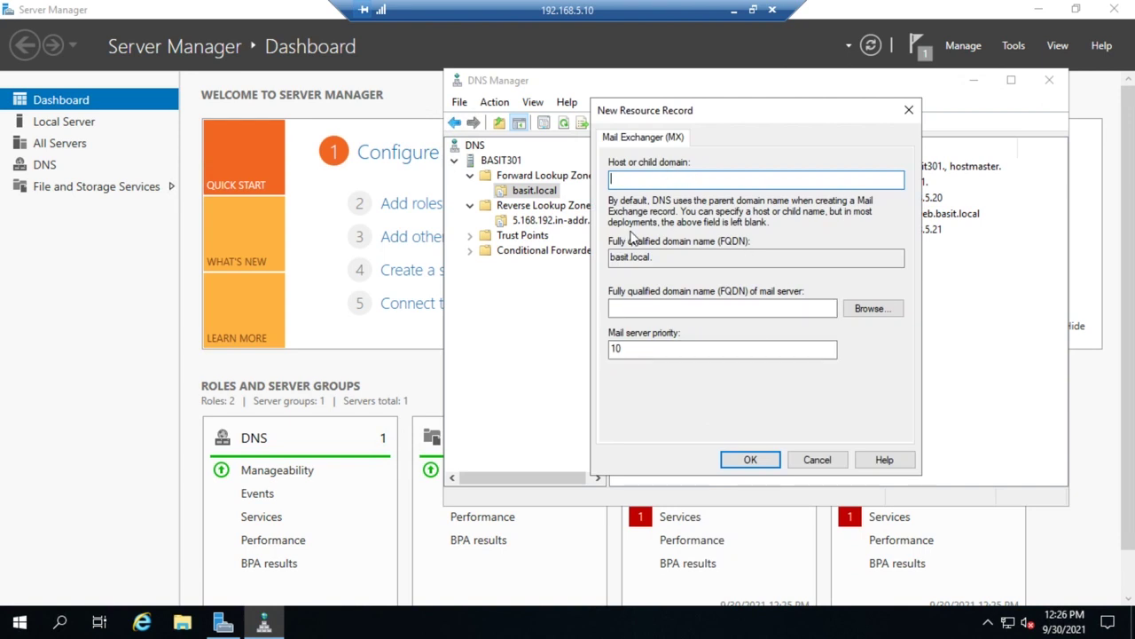
pyautogui.write('mail')
pyautogui.press('BackSpace')
pyautogui.press('BackSpace')
pyautogui.press('BackSpace')
pyautogui.press('BackSpace')
pyautogui.write('mail')
# Step: Set the mail server's fully qualified domain name to basit-mail.basit.local and save the MX record
pyautogui.click(656, 310)
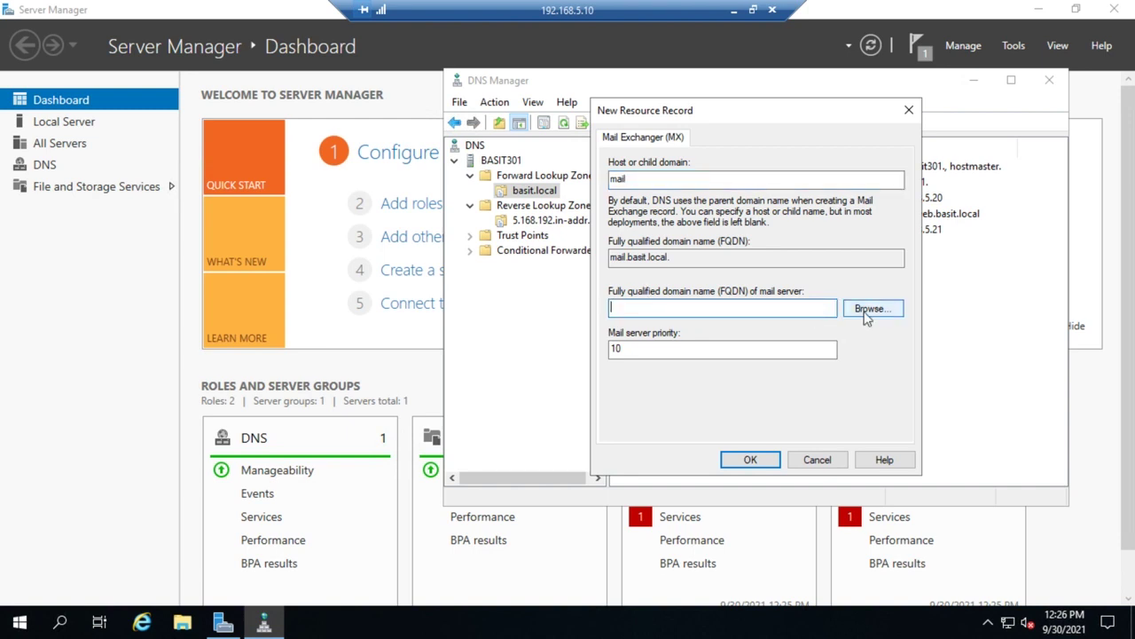
pyautogui.write('basit-mail.basit.local')
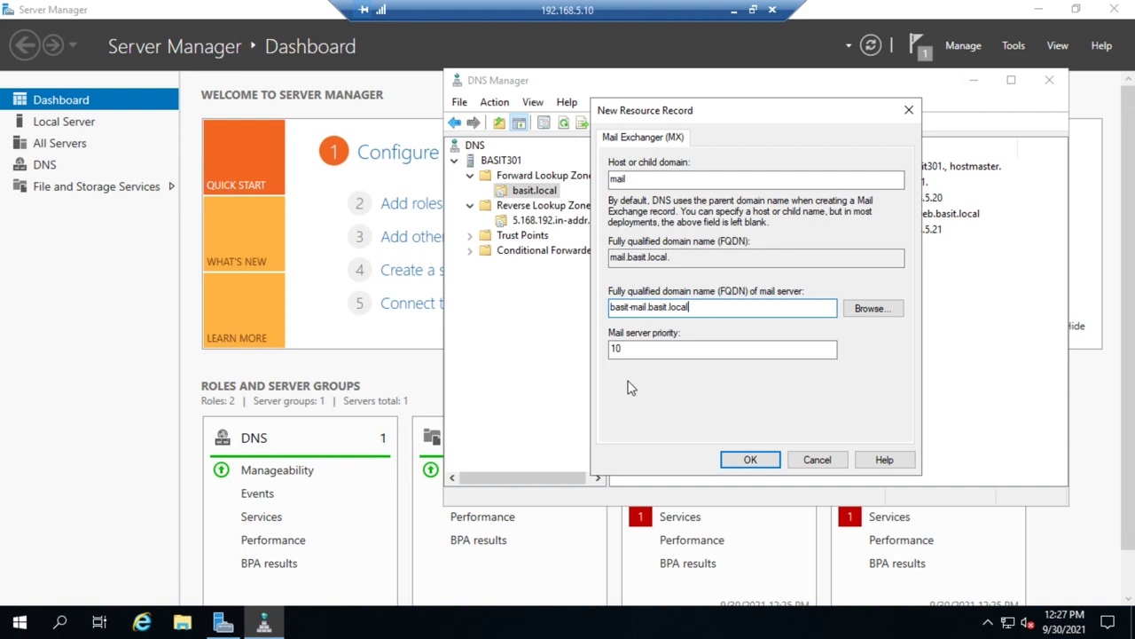
pyautogui.click(744, 461)
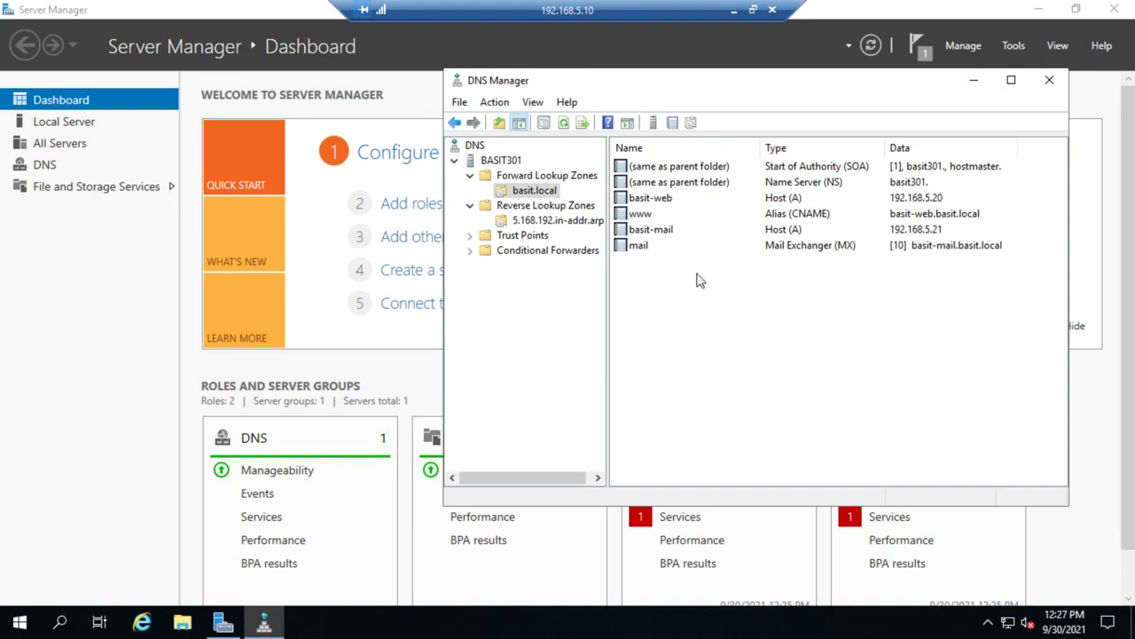
# Step: Open the selection of other new record types for basit.local and skim the available resource record types
pyautogui.rightClick(680, 305)
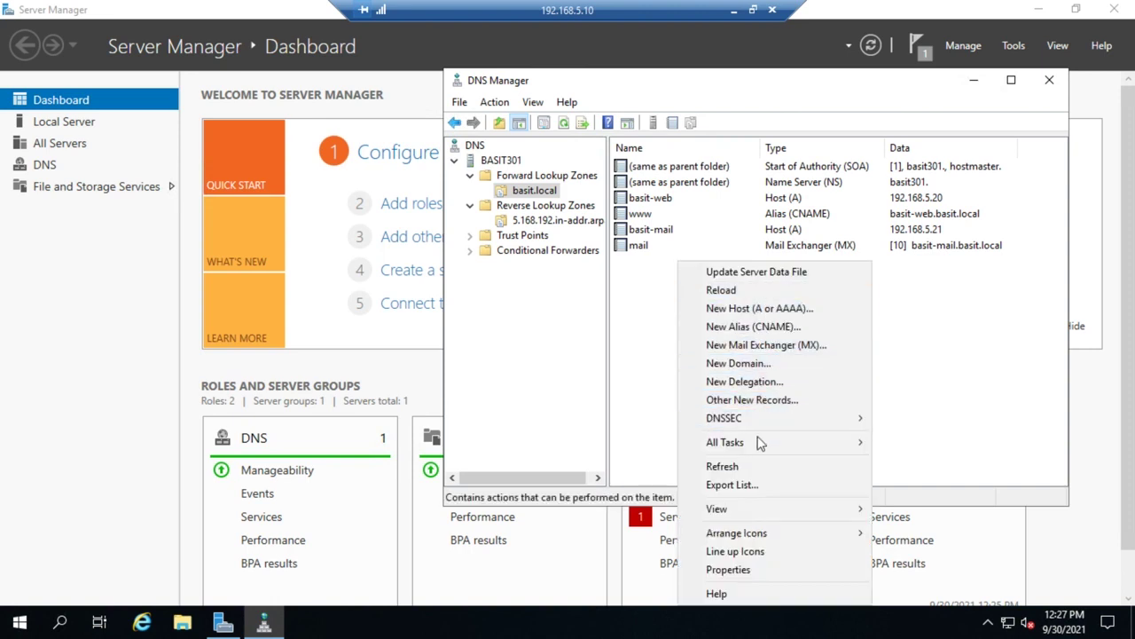
pyautogui.click(763, 403)
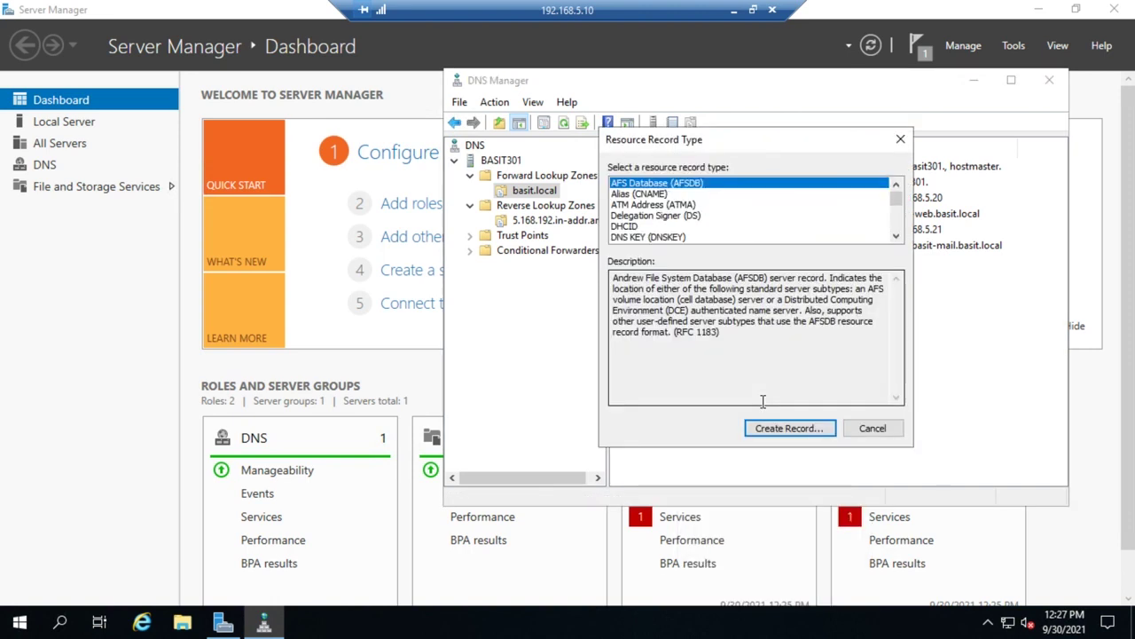
pyautogui.click(896, 237)
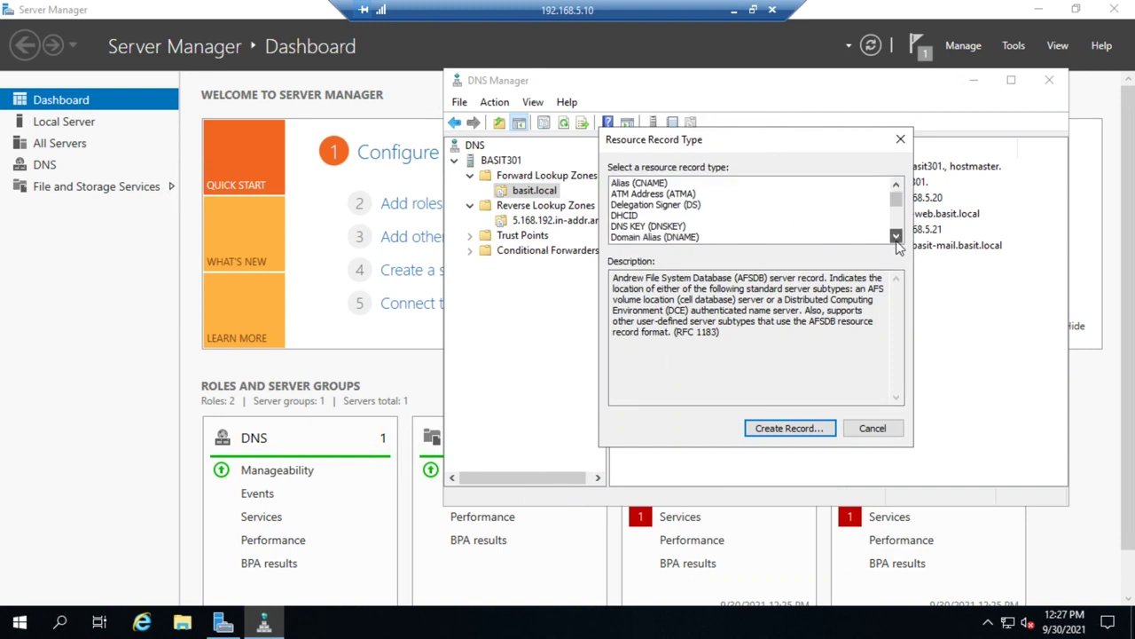
pyautogui.moveTo(896, 237); pyautogui.dragTo(896, 236)
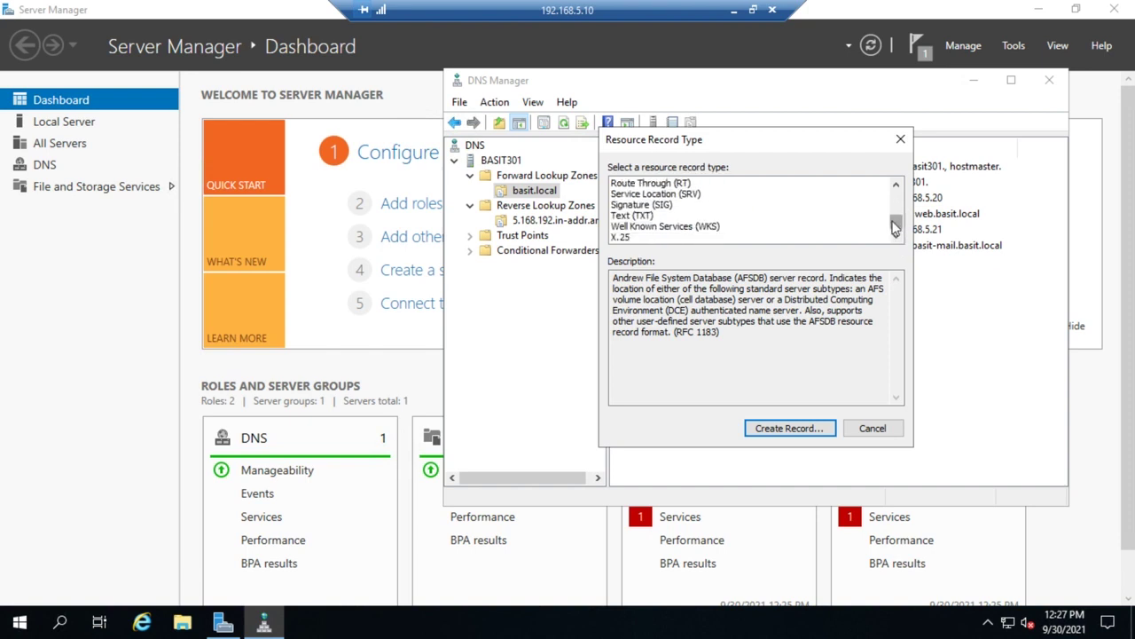
pyautogui.moveTo(896, 228); pyautogui.dragTo(896, 182)
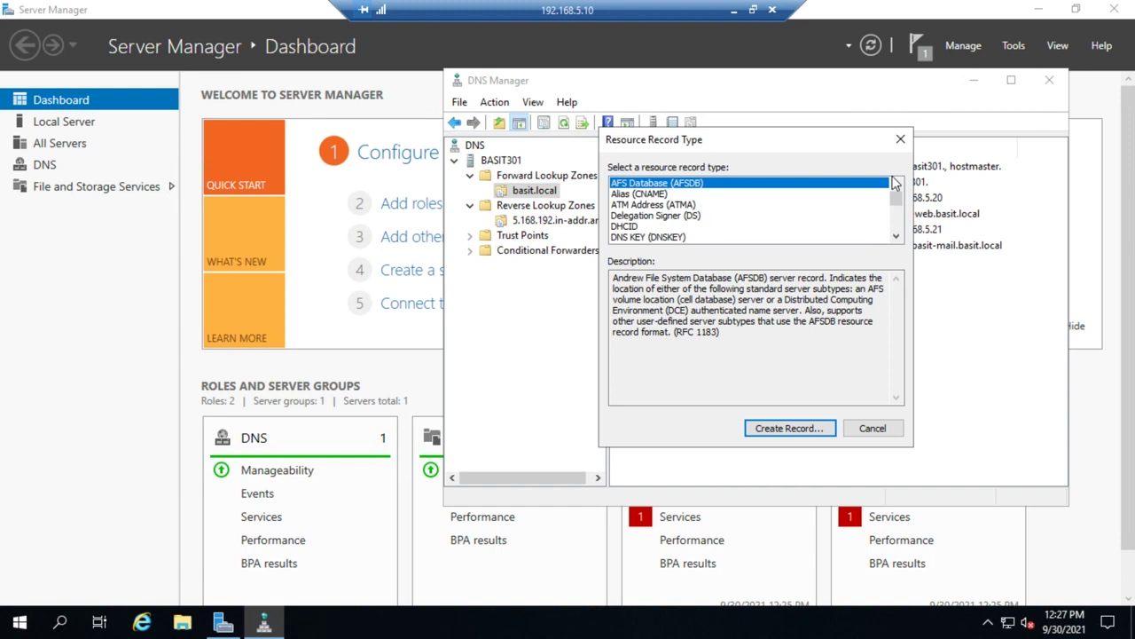
# Step: Read the descriptions of the Alias (CNAME), Host (A or AAAA) and Mail Exchanger (MX) record types
pyautogui.click(661, 196)
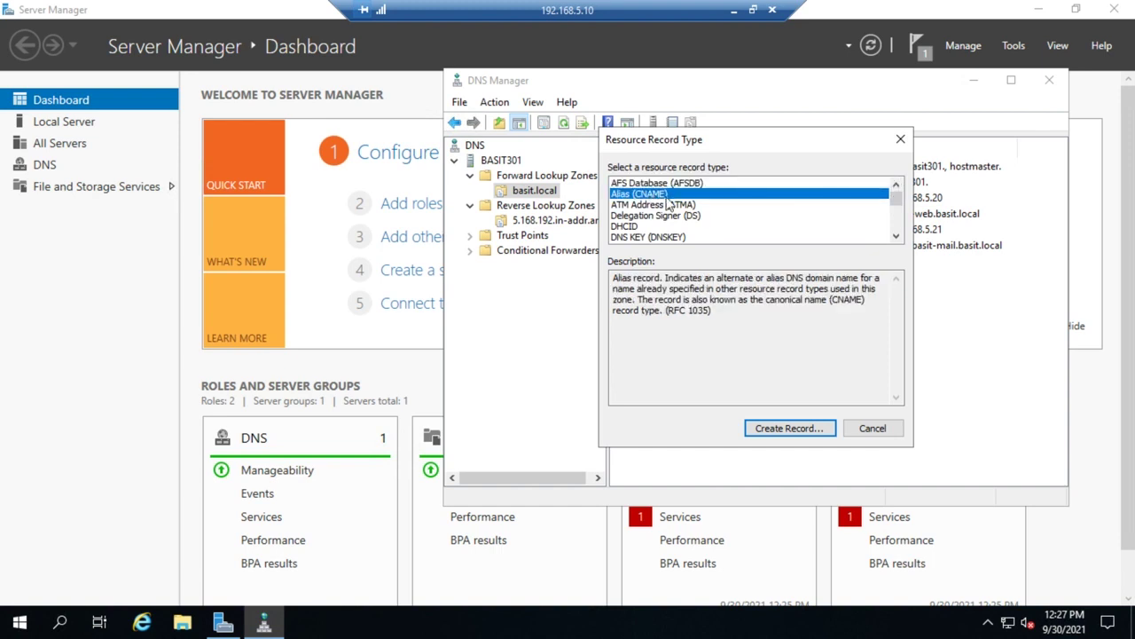
pyautogui.click(896, 236)
pyautogui.click(896, 236)
pyautogui.click(896, 236)
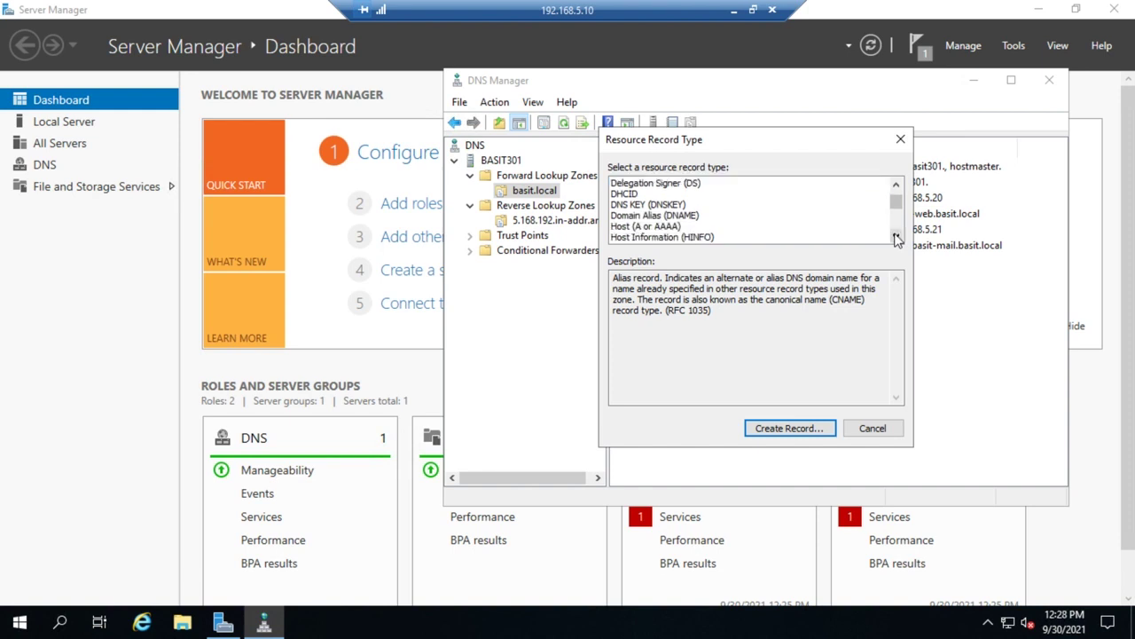
pyautogui.click(665, 228)
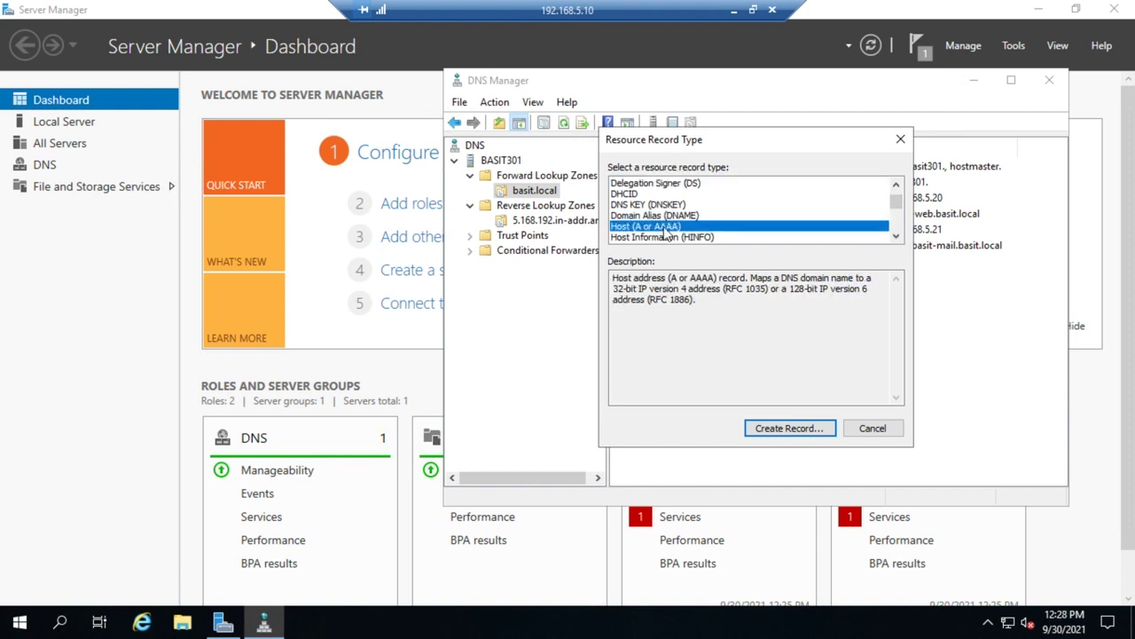
pyautogui.click(896, 236)
pyautogui.click(896, 236)
pyautogui.click(895, 236)
pyautogui.click(896, 235)
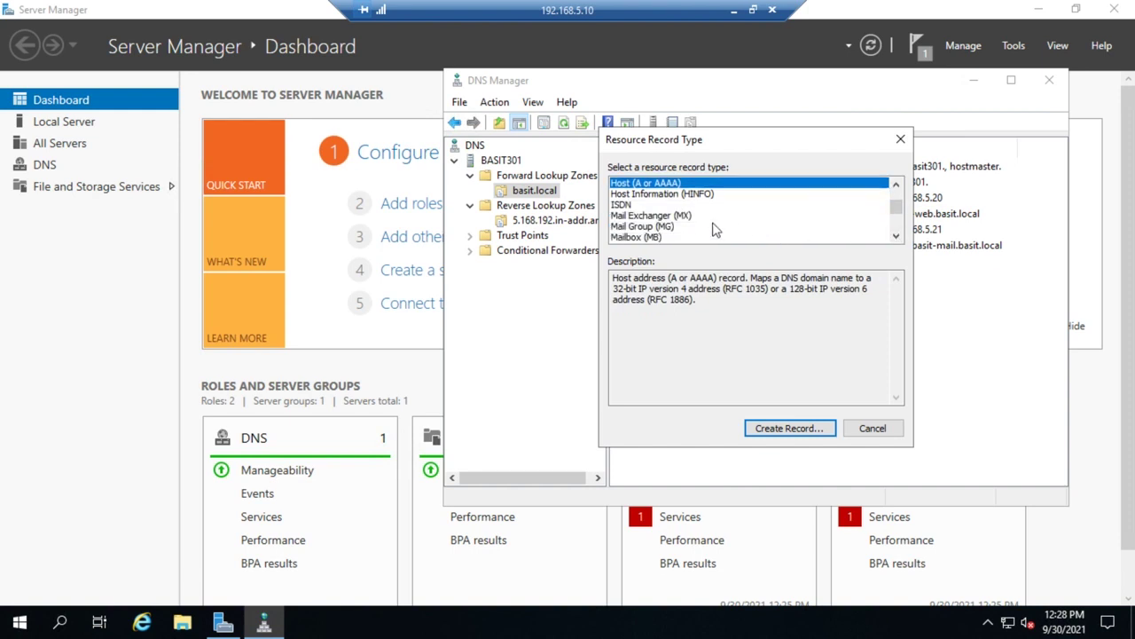
pyautogui.click(683, 216)
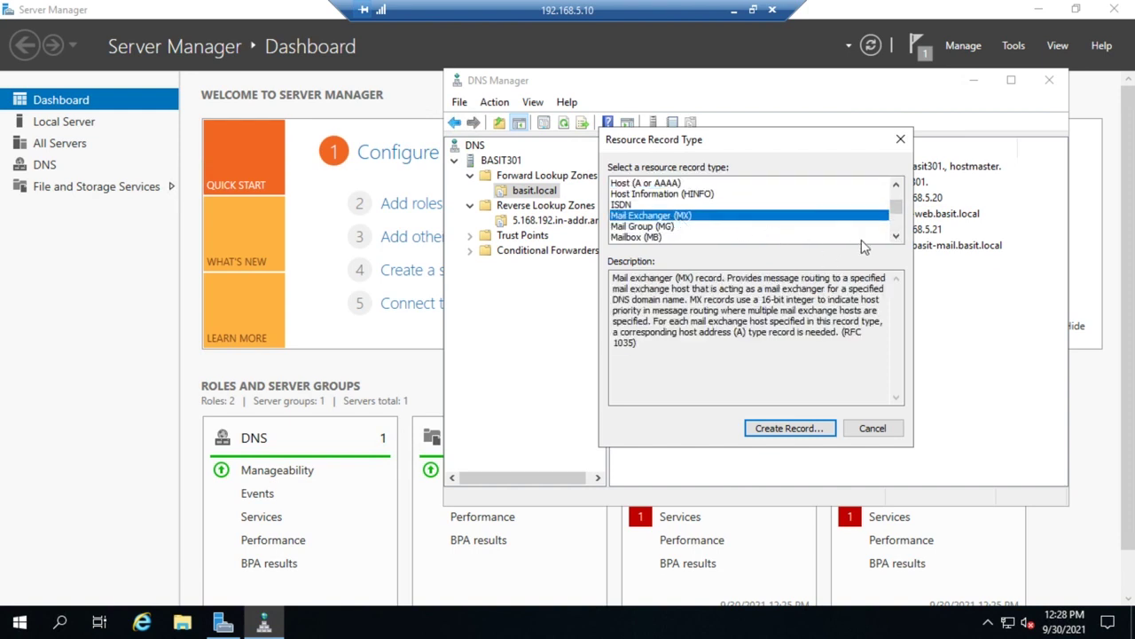
# Step: Look through the resource record types that follow Mail Exchanger (MX), down to X.25
pyautogui.click(897, 236)
pyautogui.click(896, 235)
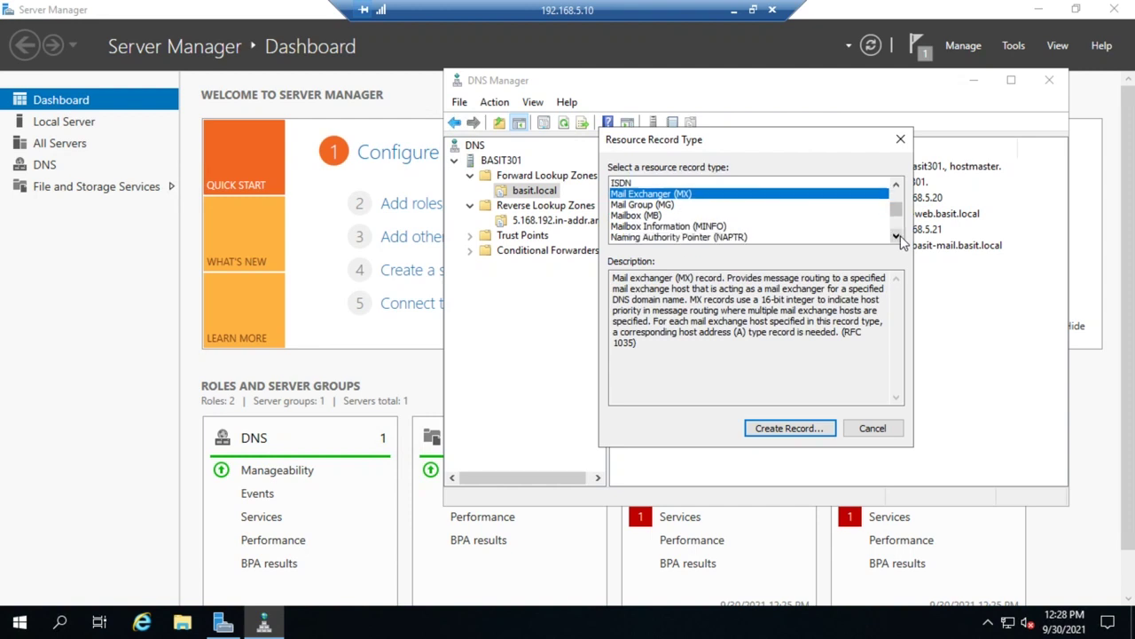
pyautogui.click(897, 236)
pyautogui.click(897, 236)
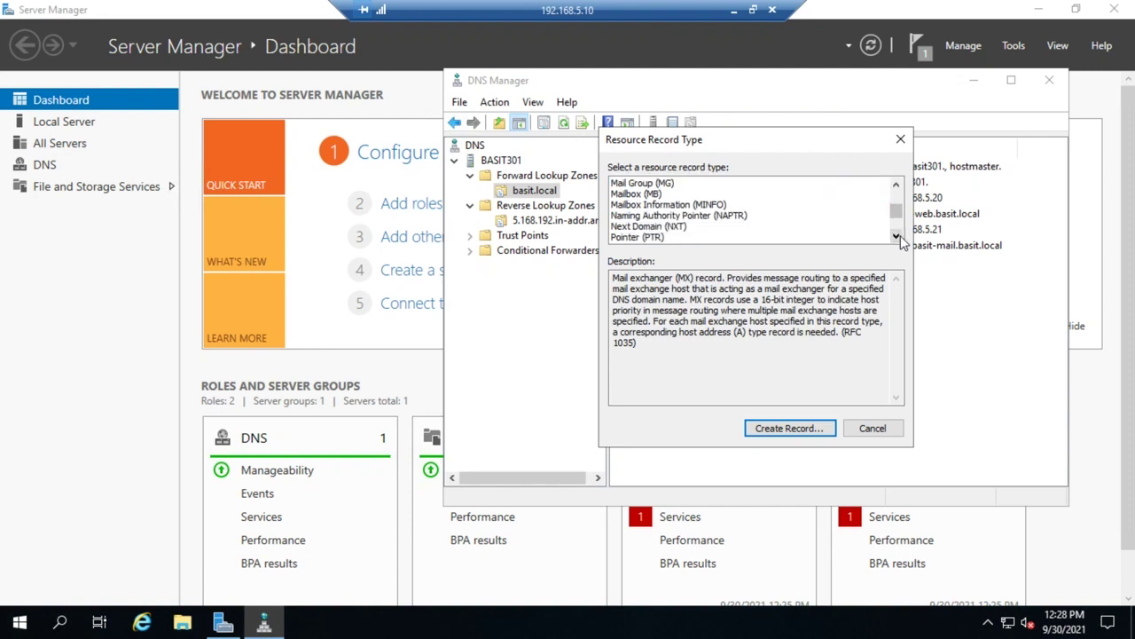
pyautogui.click(896, 236)
pyautogui.click(897, 236)
pyautogui.click(897, 236)
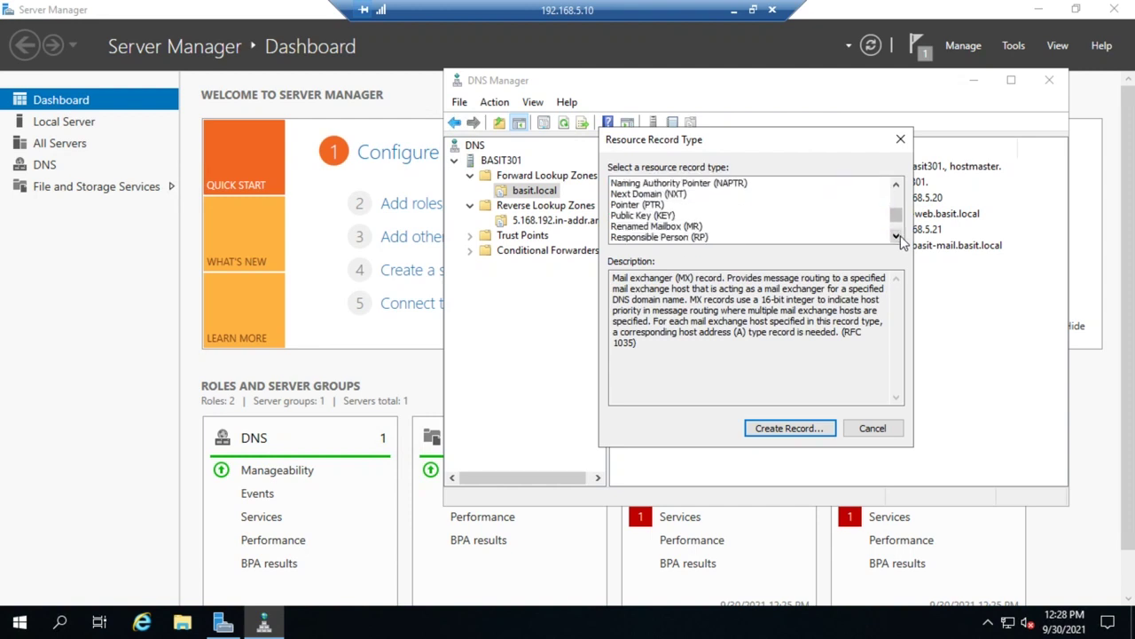
pyautogui.click(896, 236)
pyautogui.click(897, 236)
pyautogui.click(897, 236)
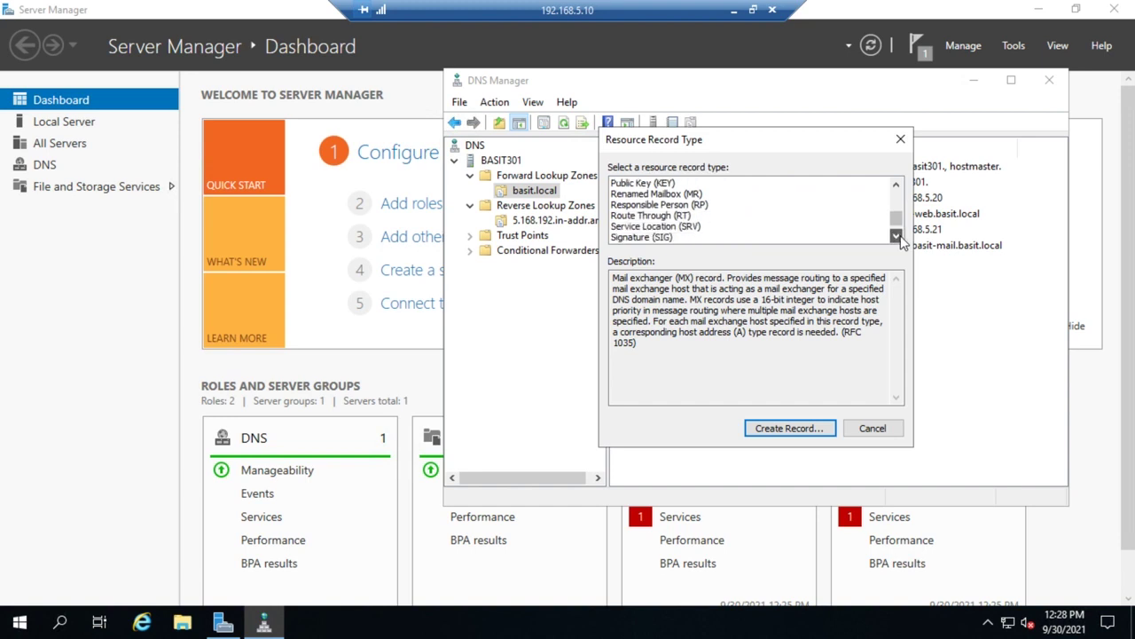
pyautogui.click(896, 236)
pyautogui.click(897, 236)
pyautogui.click(897, 236)
pyautogui.click(897, 236)
pyautogui.click(897, 236)
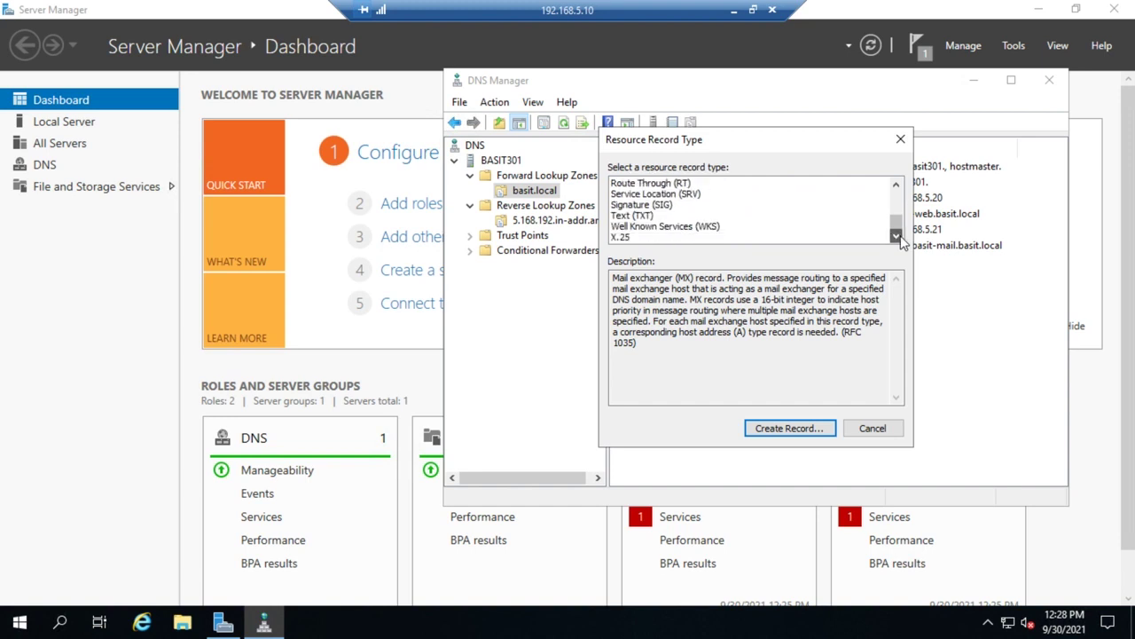
pyautogui.moveTo(897, 221); pyautogui.dragTo(897, 192)
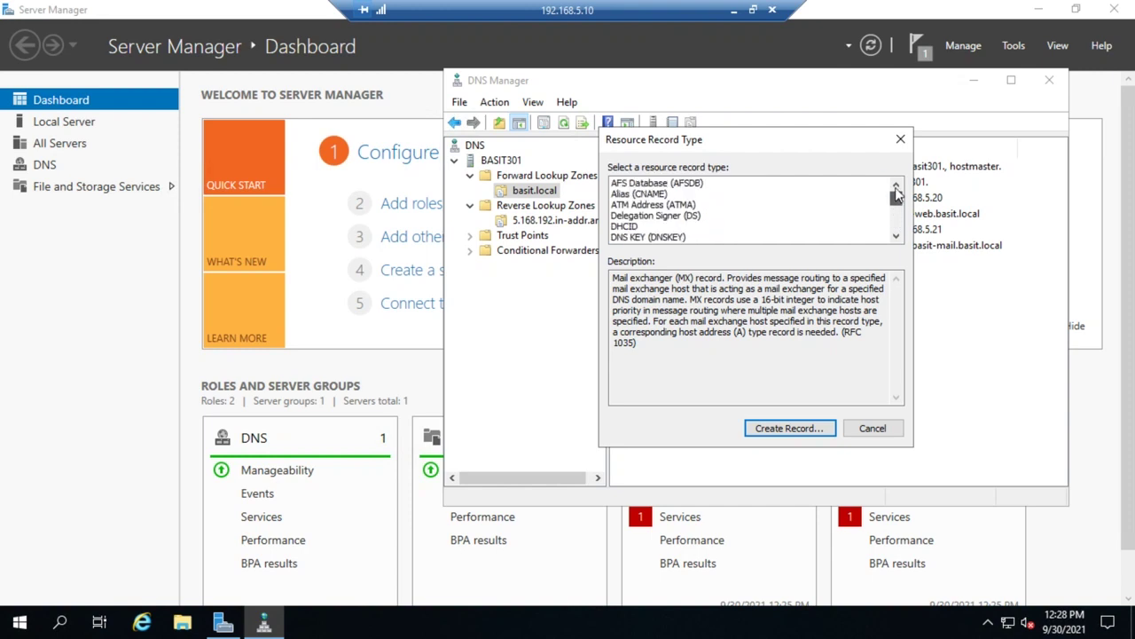
# Step: Review the full range of resource record types from AFS Database (AFSDB) to X.25 and back, and close the selection without creating a record
pyautogui.click(897, 238)
pyautogui.click(896, 238)
pyautogui.click(897, 238)
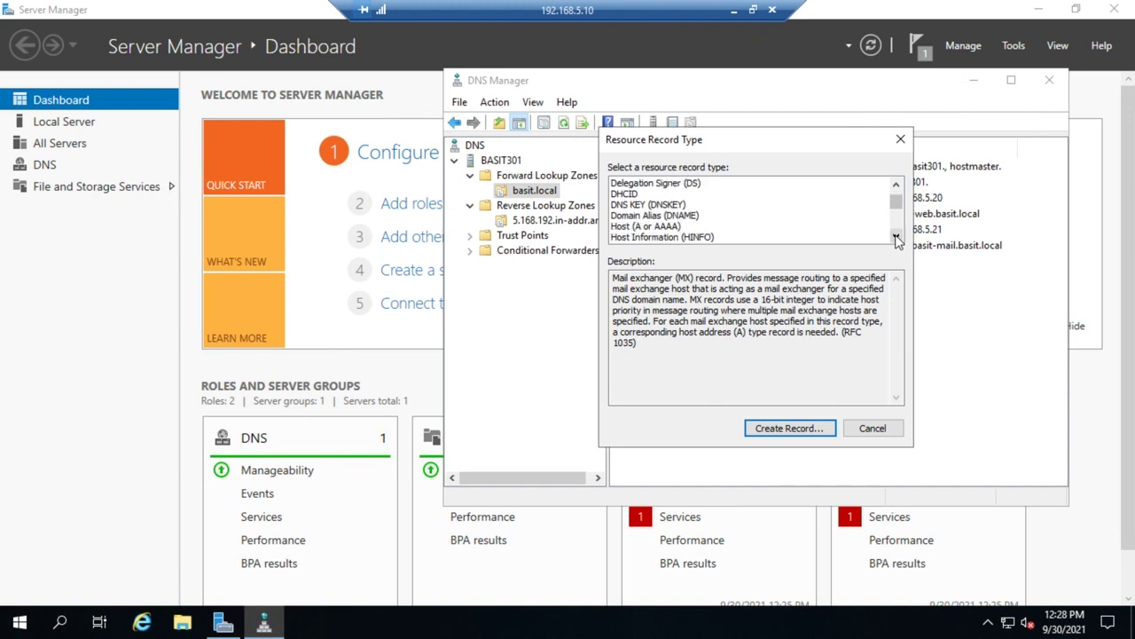
pyautogui.click(897, 238)
pyautogui.click(897, 238)
pyautogui.click(896, 238)
pyautogui.click(896, 238)
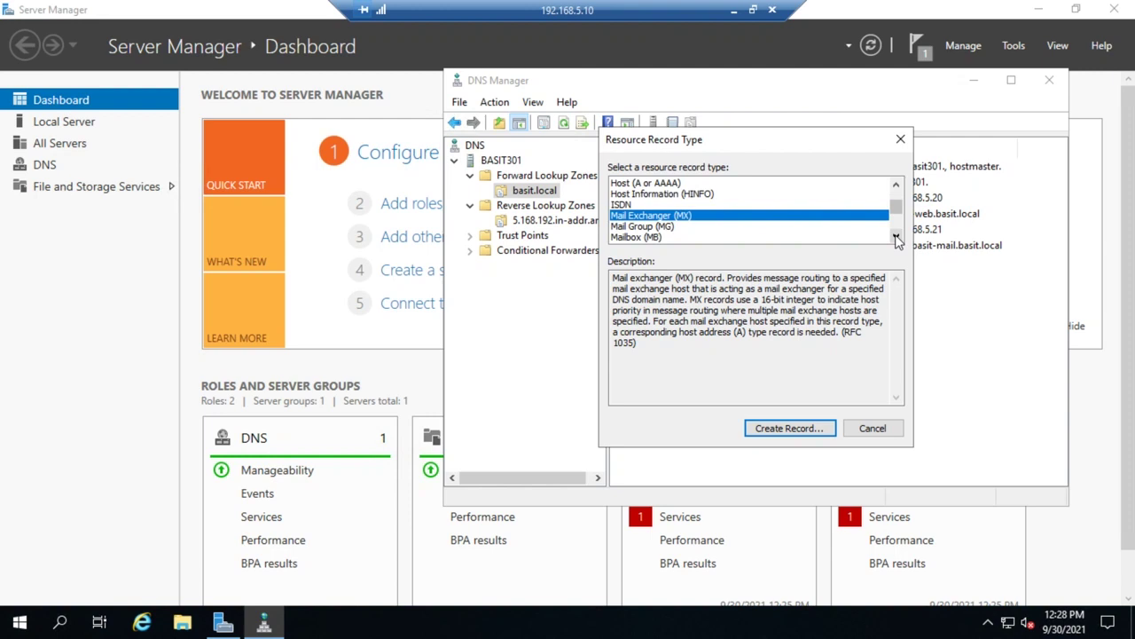
pyautogui.click(897, 238)
pyautogui.click(897, 238)
pyautogui.click(896, 238)
pyautogui.click(896, 238)
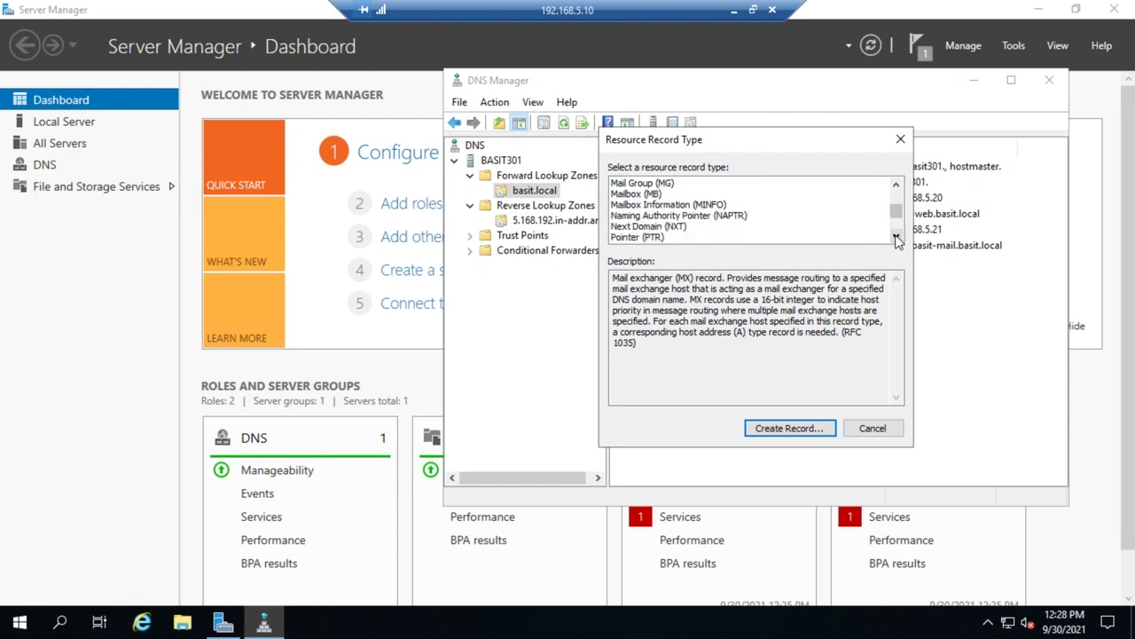
pyautogui.click(896, 237)
pyautogui.click(897, 237)
pyautogui.click(897, 238)
pyautogui.click(896, 238)
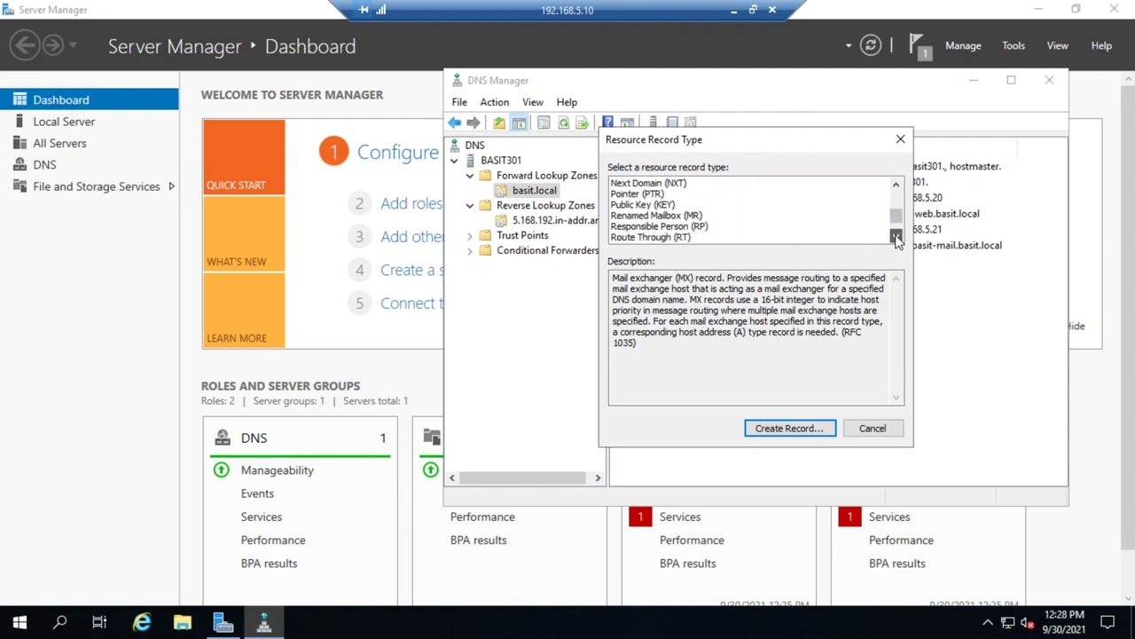
pyautogui.click(897, 238)
pyautogui.click(896, 237)
pyautogui.click(896, 237)
pyautogui.click(897, 237)
pyautogui.click(897, 237)
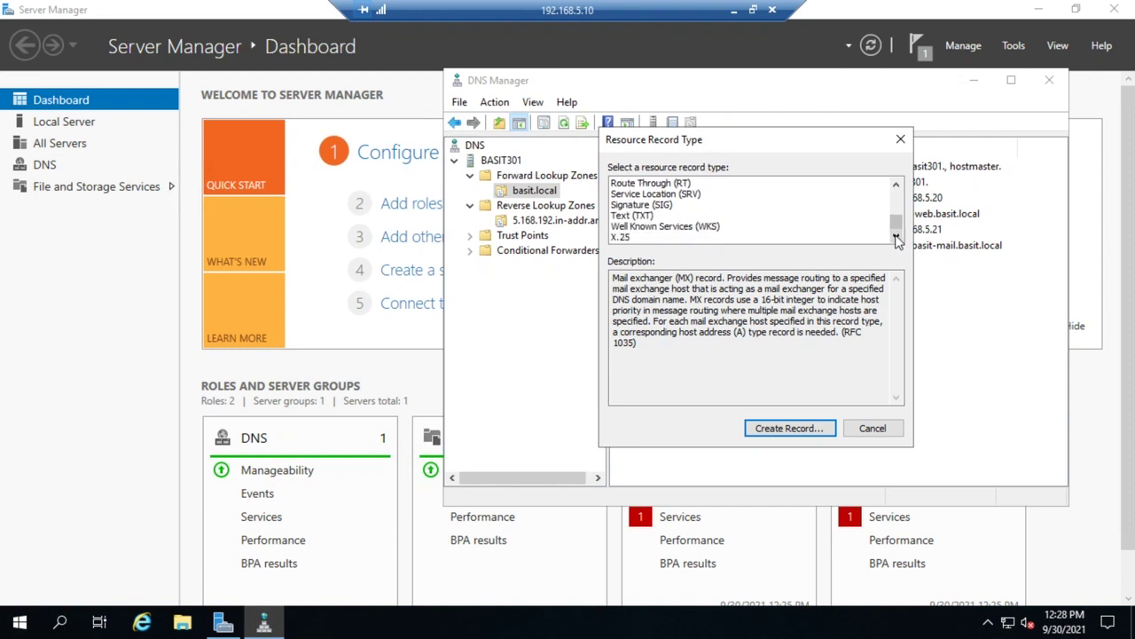
pyautogui.click(897, 186)
pyautogui.click(897, 186)
pyautogui.click(897, 187)
pyautogui.click(897, 186)
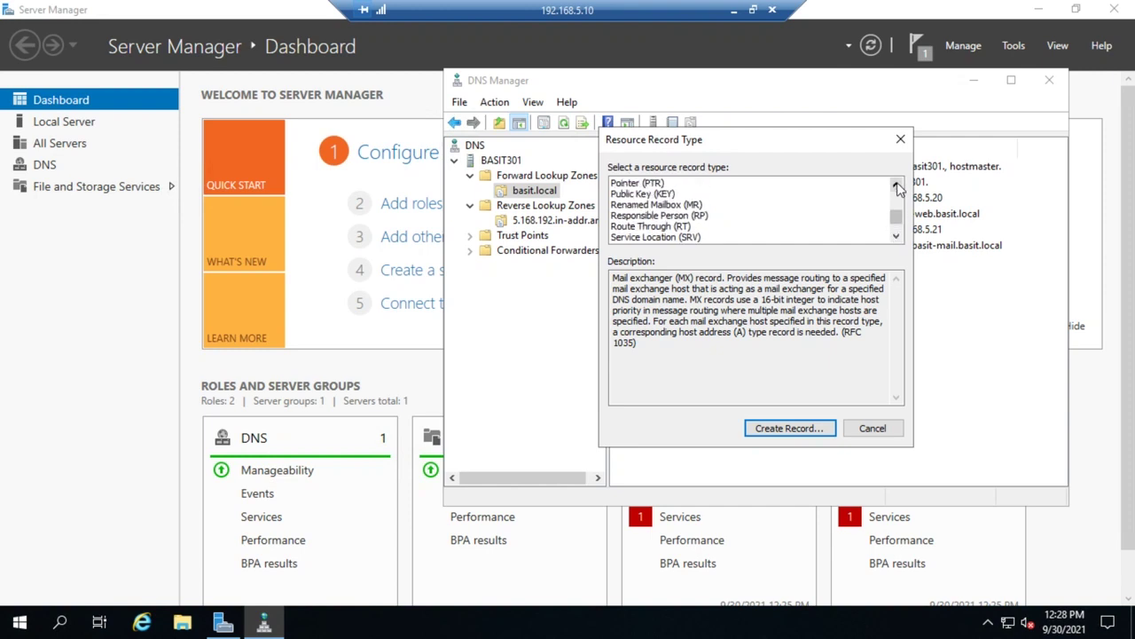
pyautogui.click(897, 187)
pyautogui.click(897, 186)
pyautogui.click(896, 186)
pyautogui.click(897, 187)
pyautogui.click(897, 187)
pyautogui.click(897, 186)
pyautogui.click(896, 186)
pyautogui.click(896, 186)
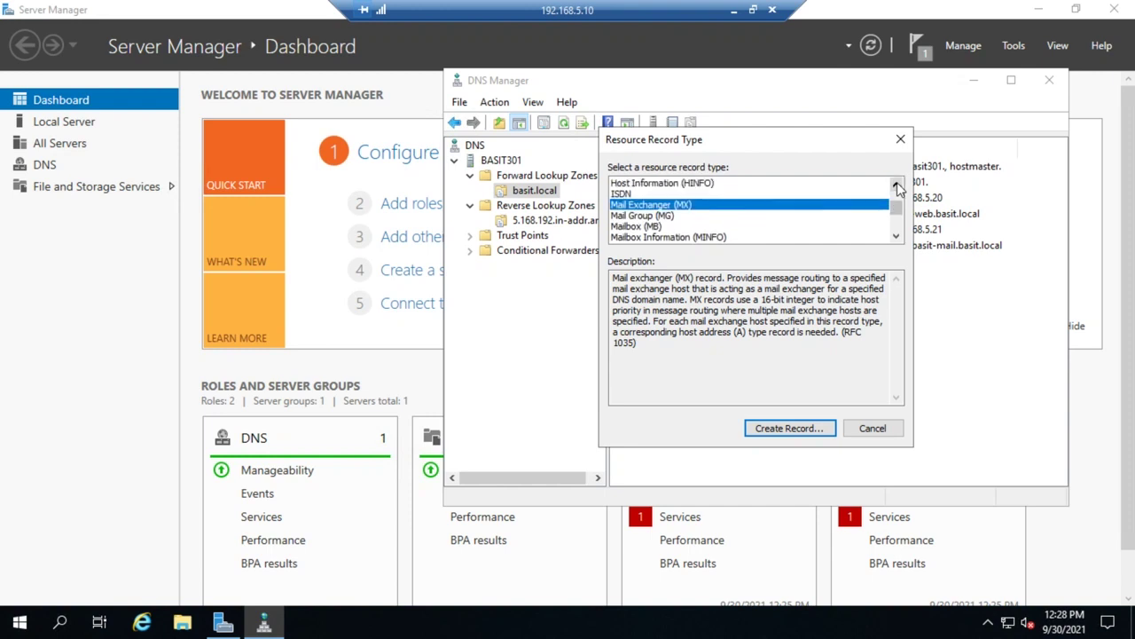
pyautogui.click(897, 186)
pyautogui.click(896, 186)
pyautogui.click(897, 186)
pyautogui.click(897, 186)
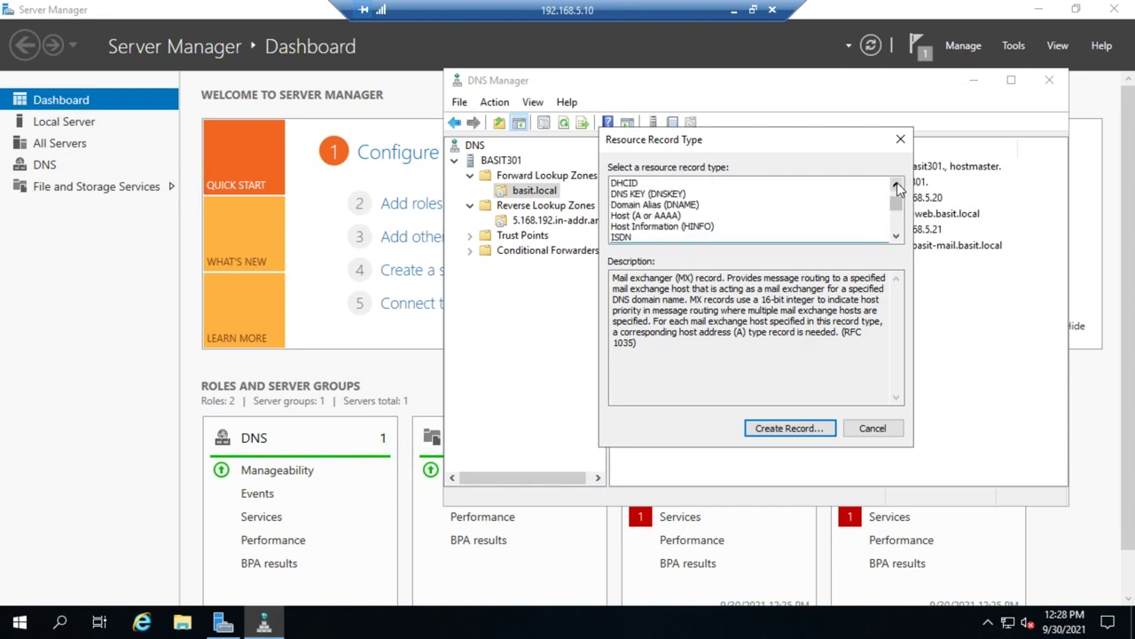
pyautogui.click(897, 186)
pyautogui.click(896, 186)
pyautogui.click(897, 186)
pyautogui.click(897, 186)
pyautogui.click(897, 186)
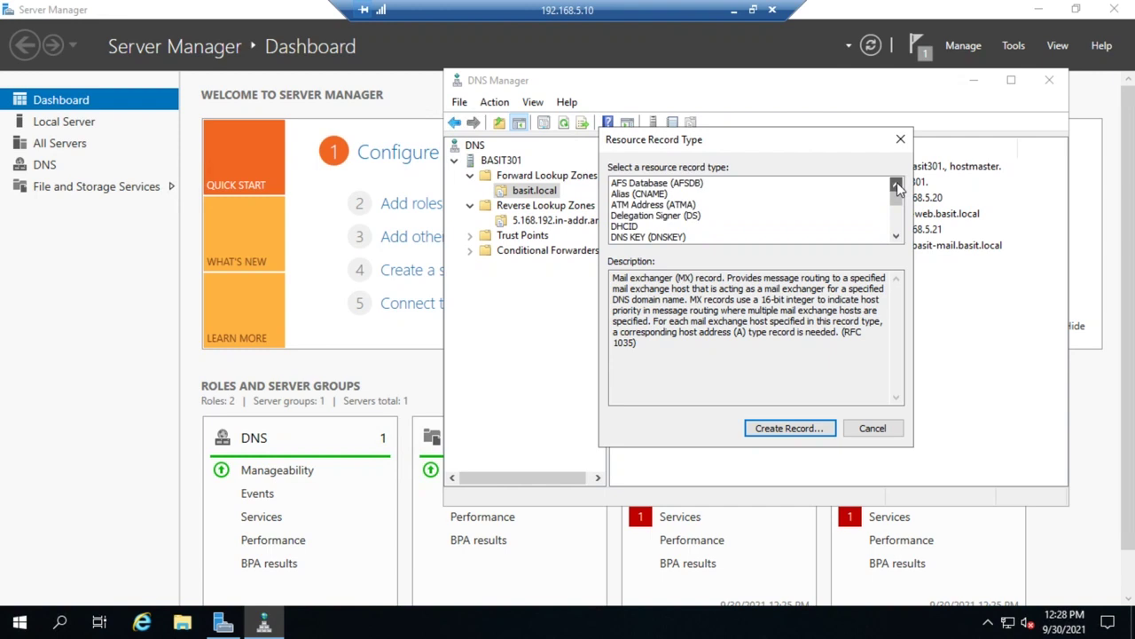
pyautogui.click(872, 427)
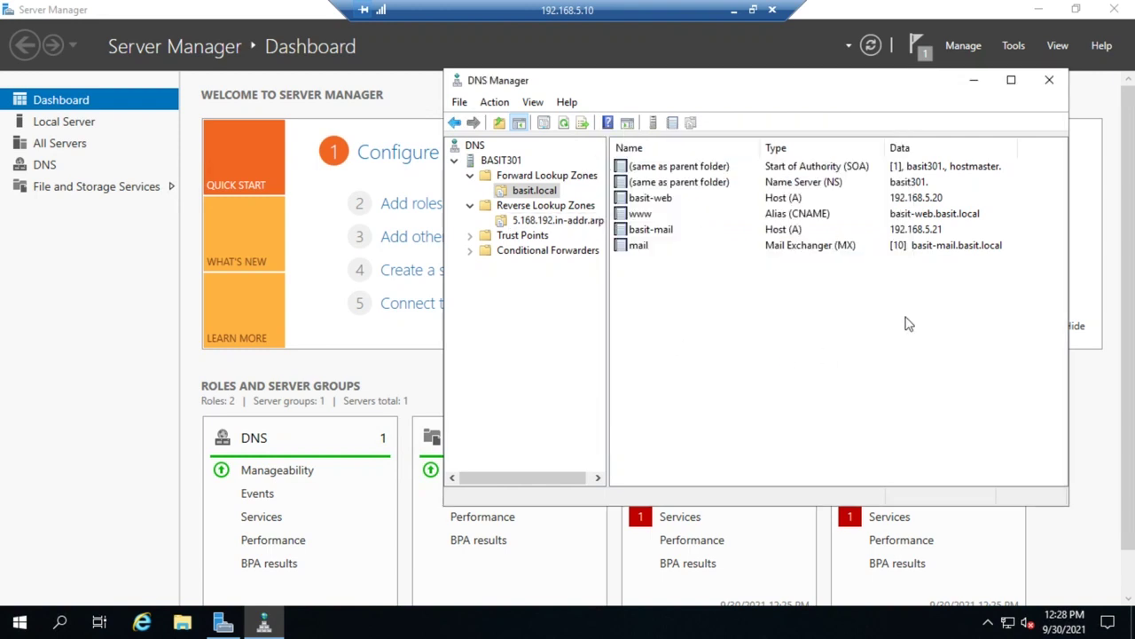